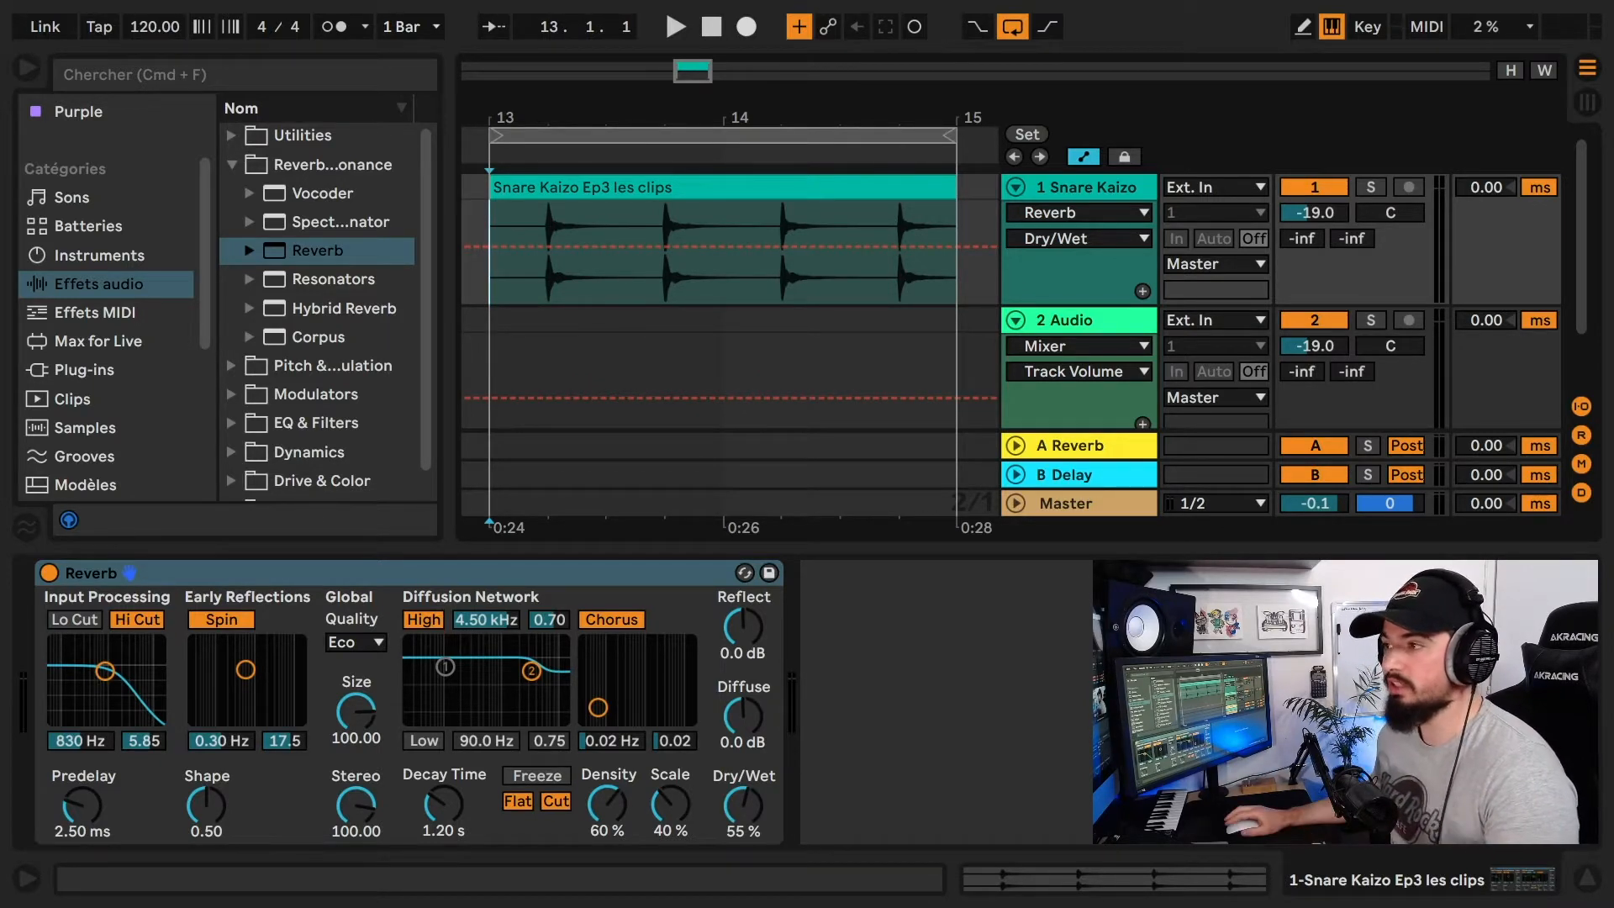
# Duplicate the Snare Kaizo track, and set the Reverb Dry/Wet to 100 % on the original and 0 % on the duplicate
pyautogui.click(1092, 199)
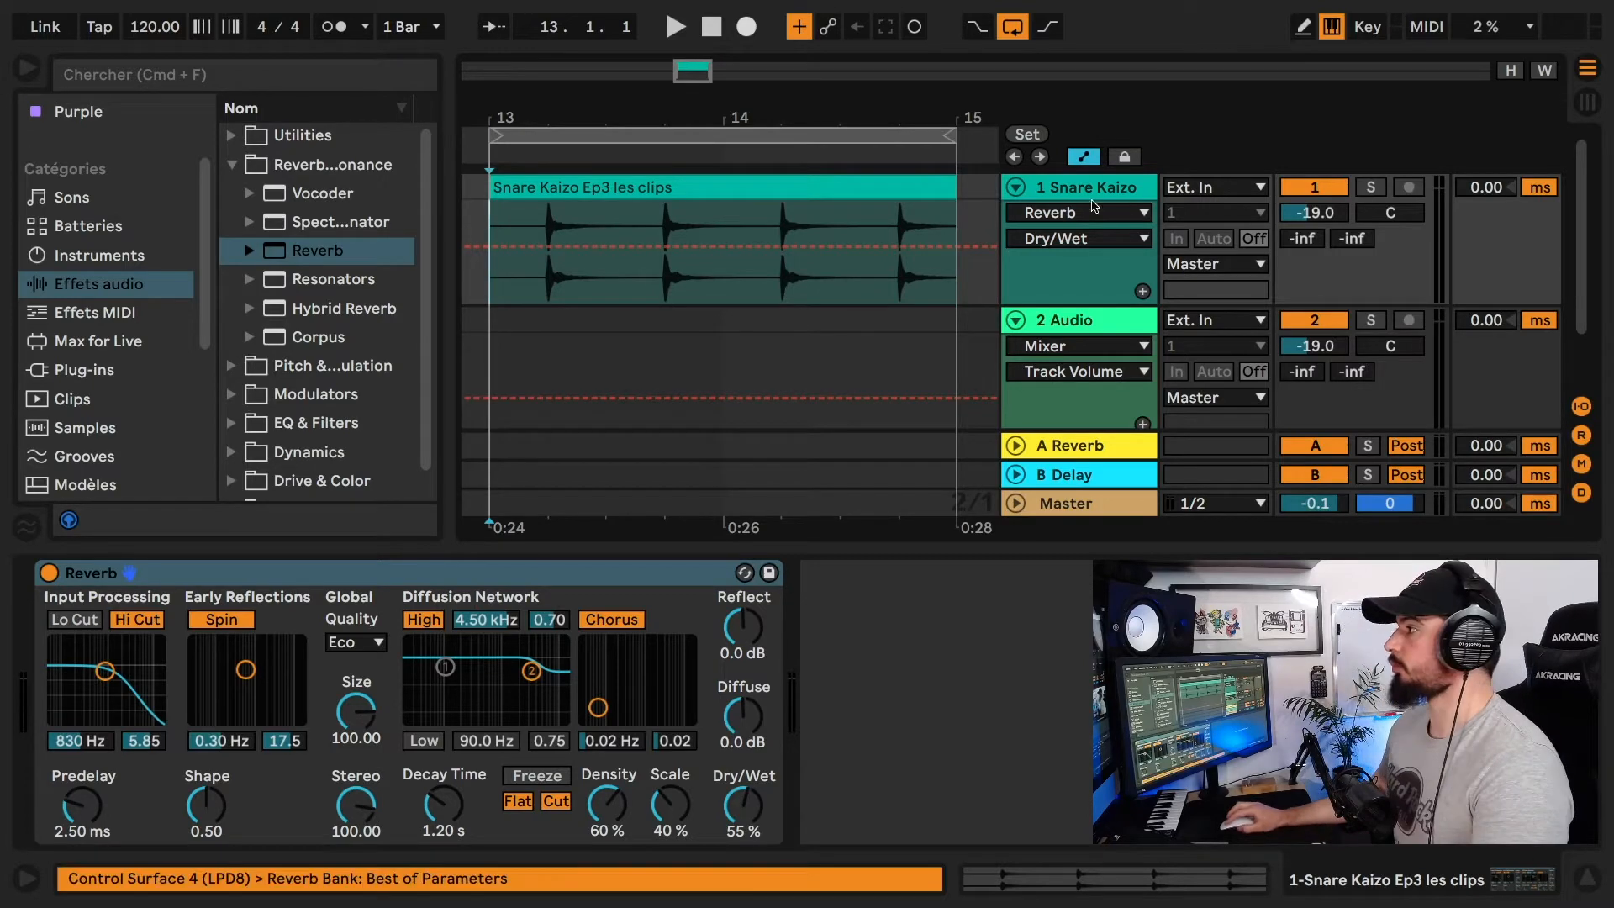
pyautogui.press('super+d')
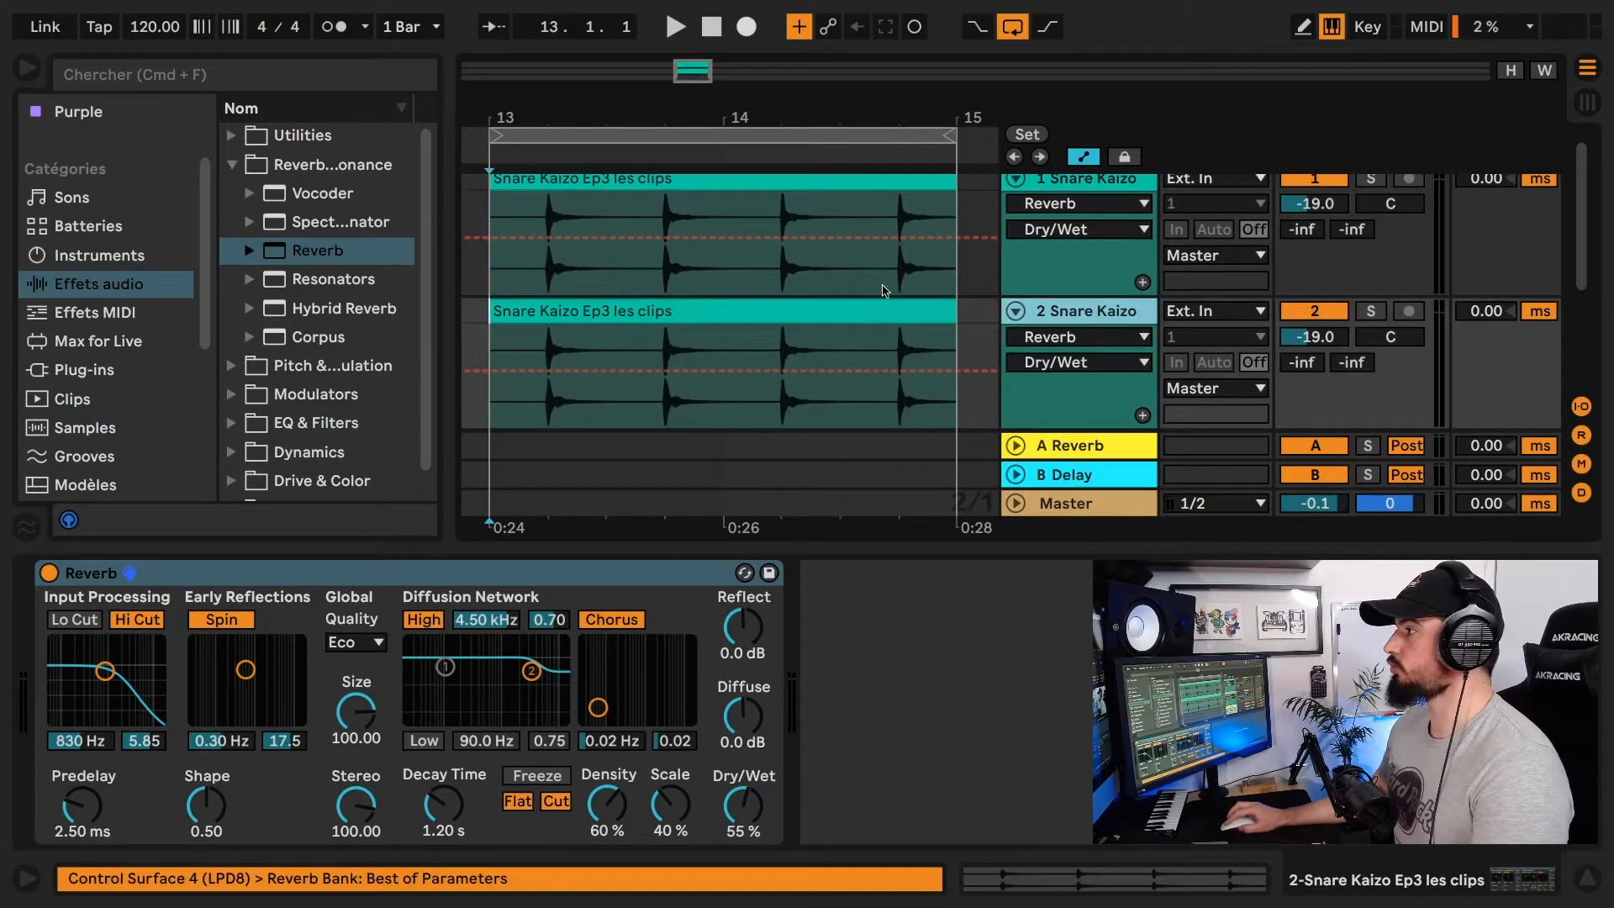
pyautogui.click(1065, 184)
pyautogui.moveTo(737, 798); pyautogui.dragTo(736, 740)
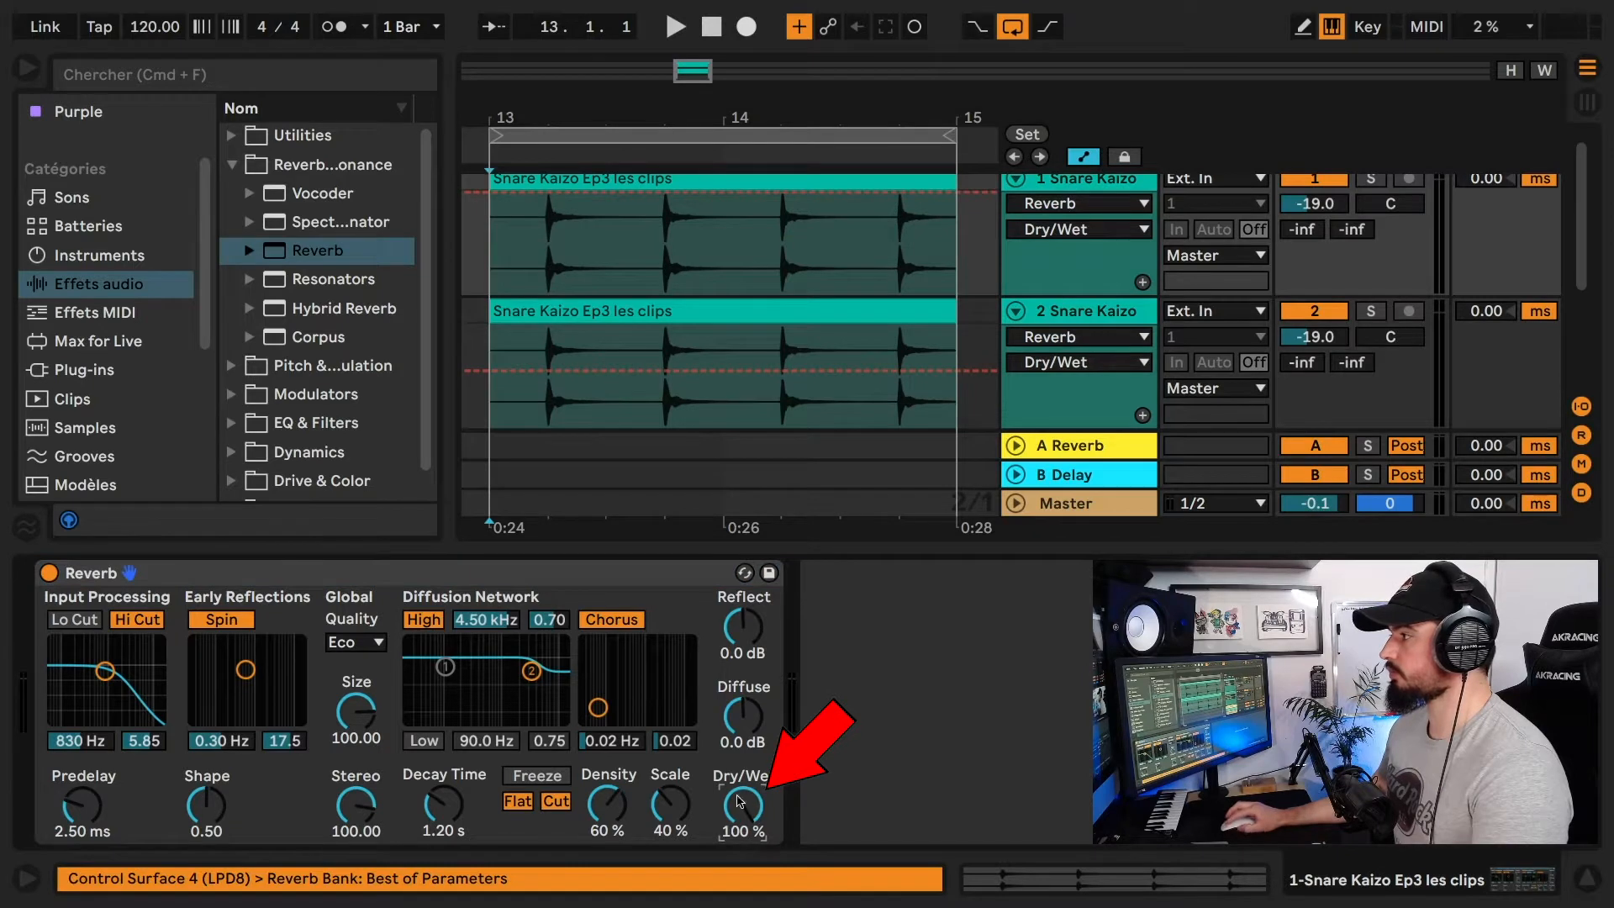
pyautogui.click(1096, 312)
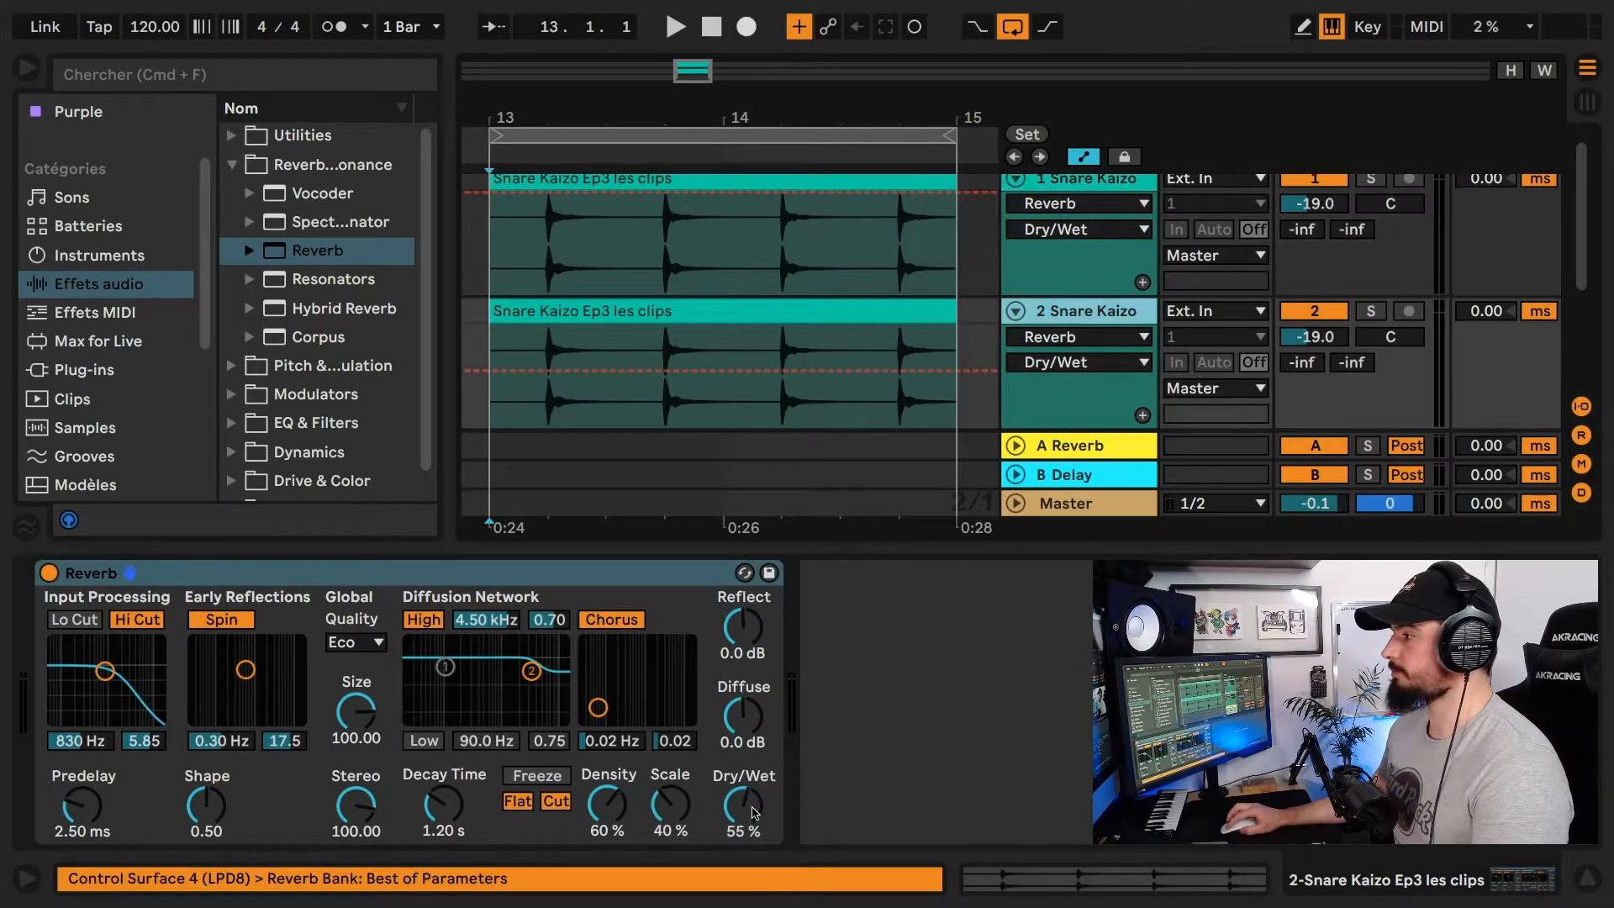
pyautogui.moveTo(755, 812); pyautogui.dragTo(754, 857)
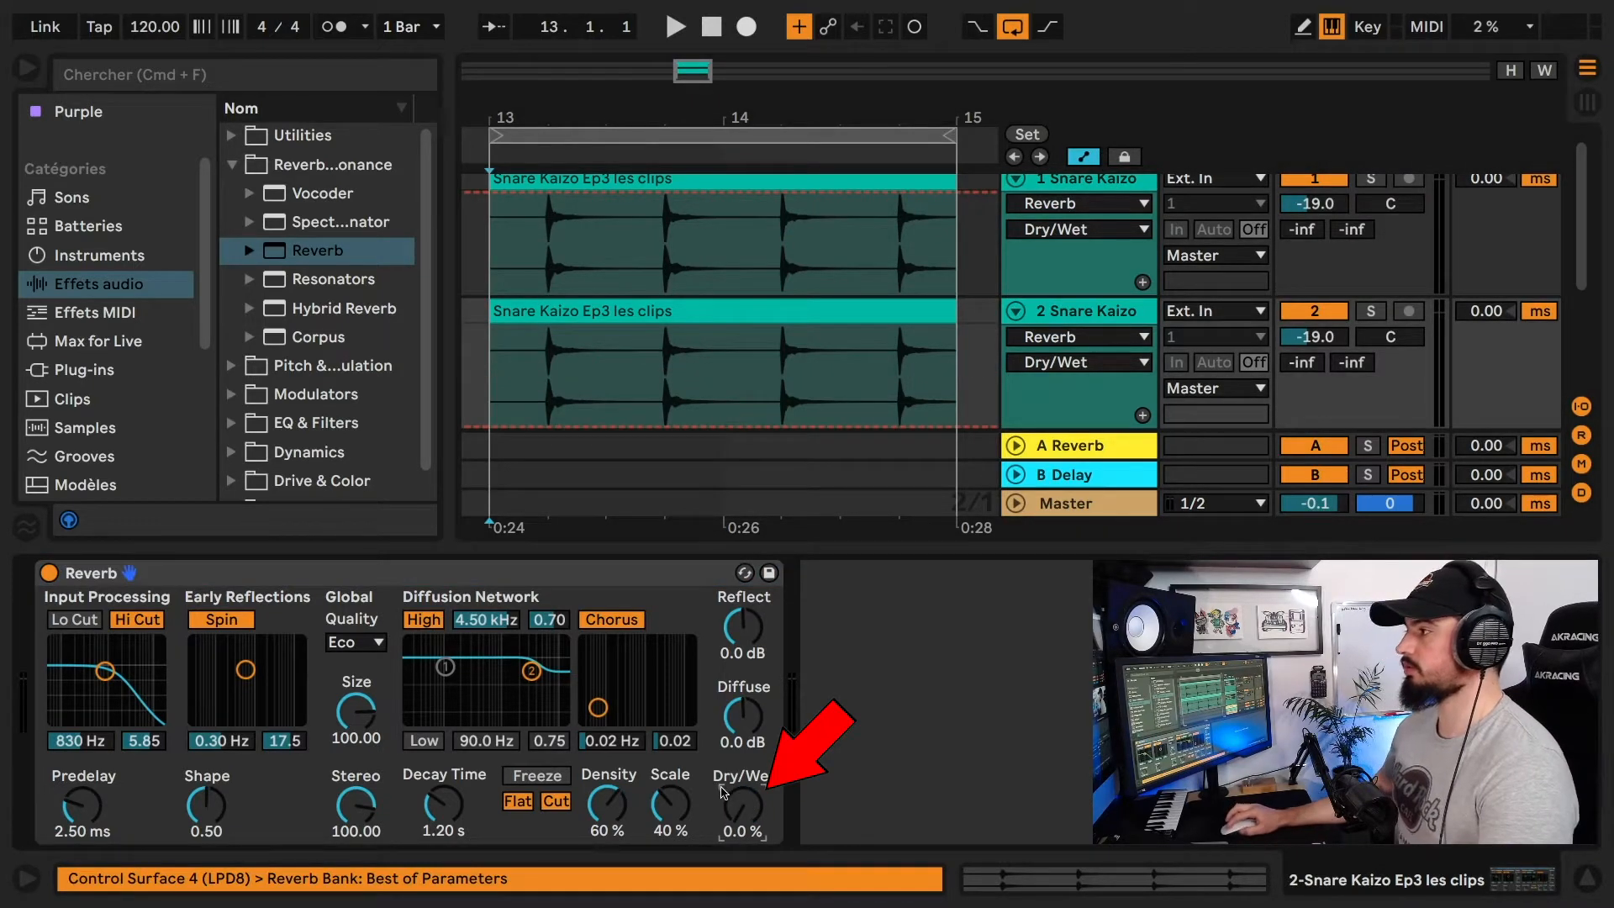
# Freeze and flatten track 1, the fully wet snare, to audio
pyautogui.click(1080, 182)
pyautogui.rightClick(1080, 181)
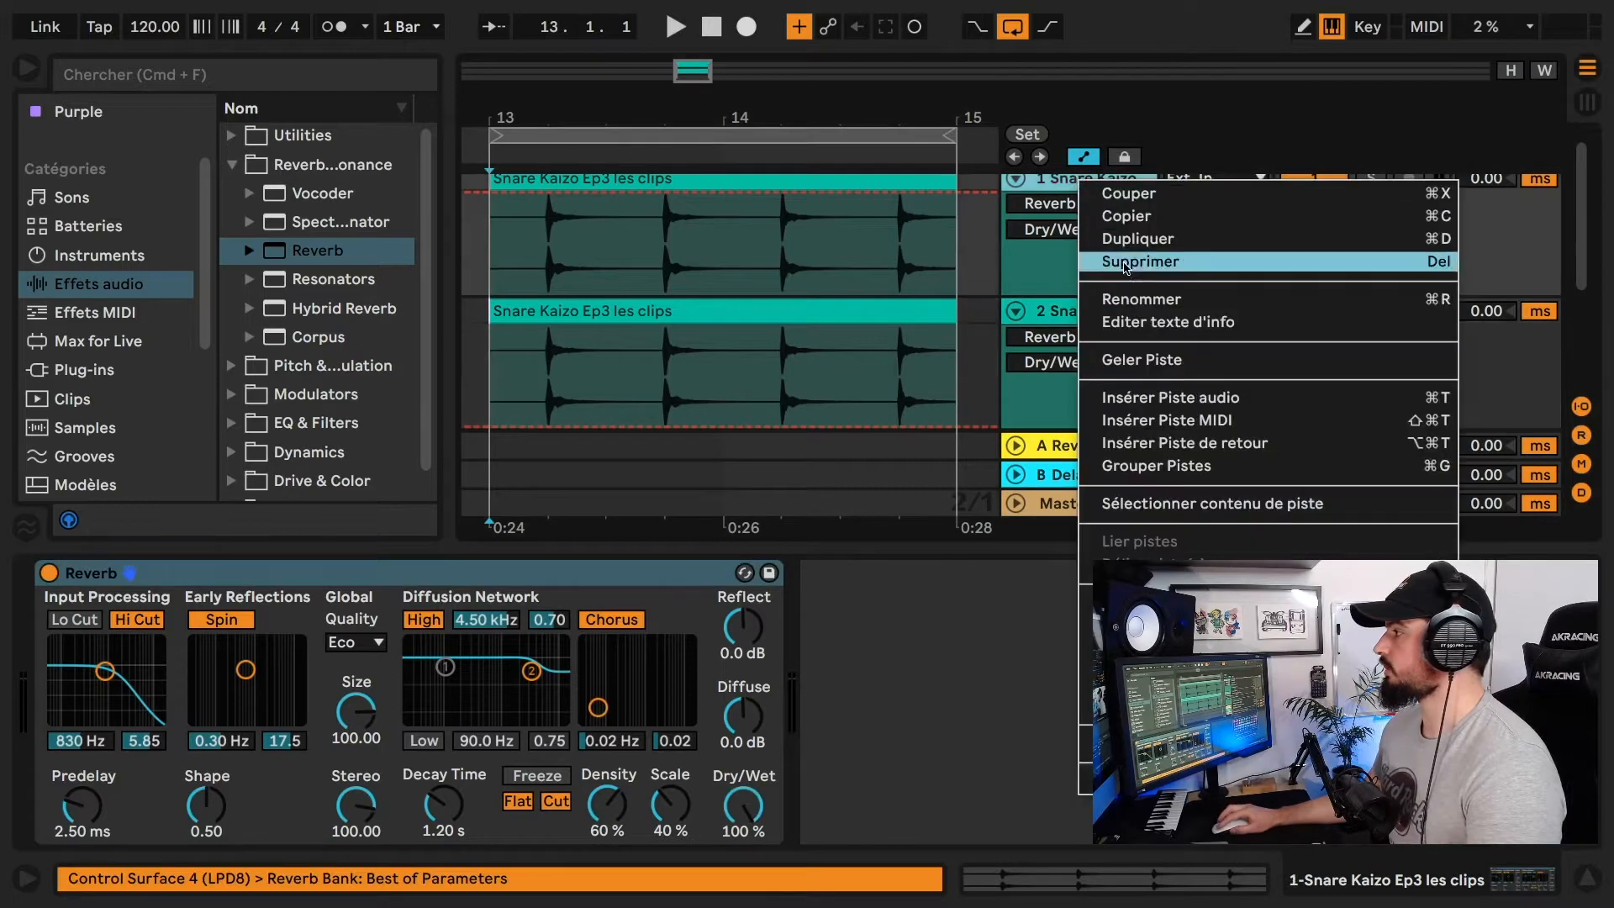
pyautogui.click(1140, 361)
pyautogui.rightClick(1075, 183)
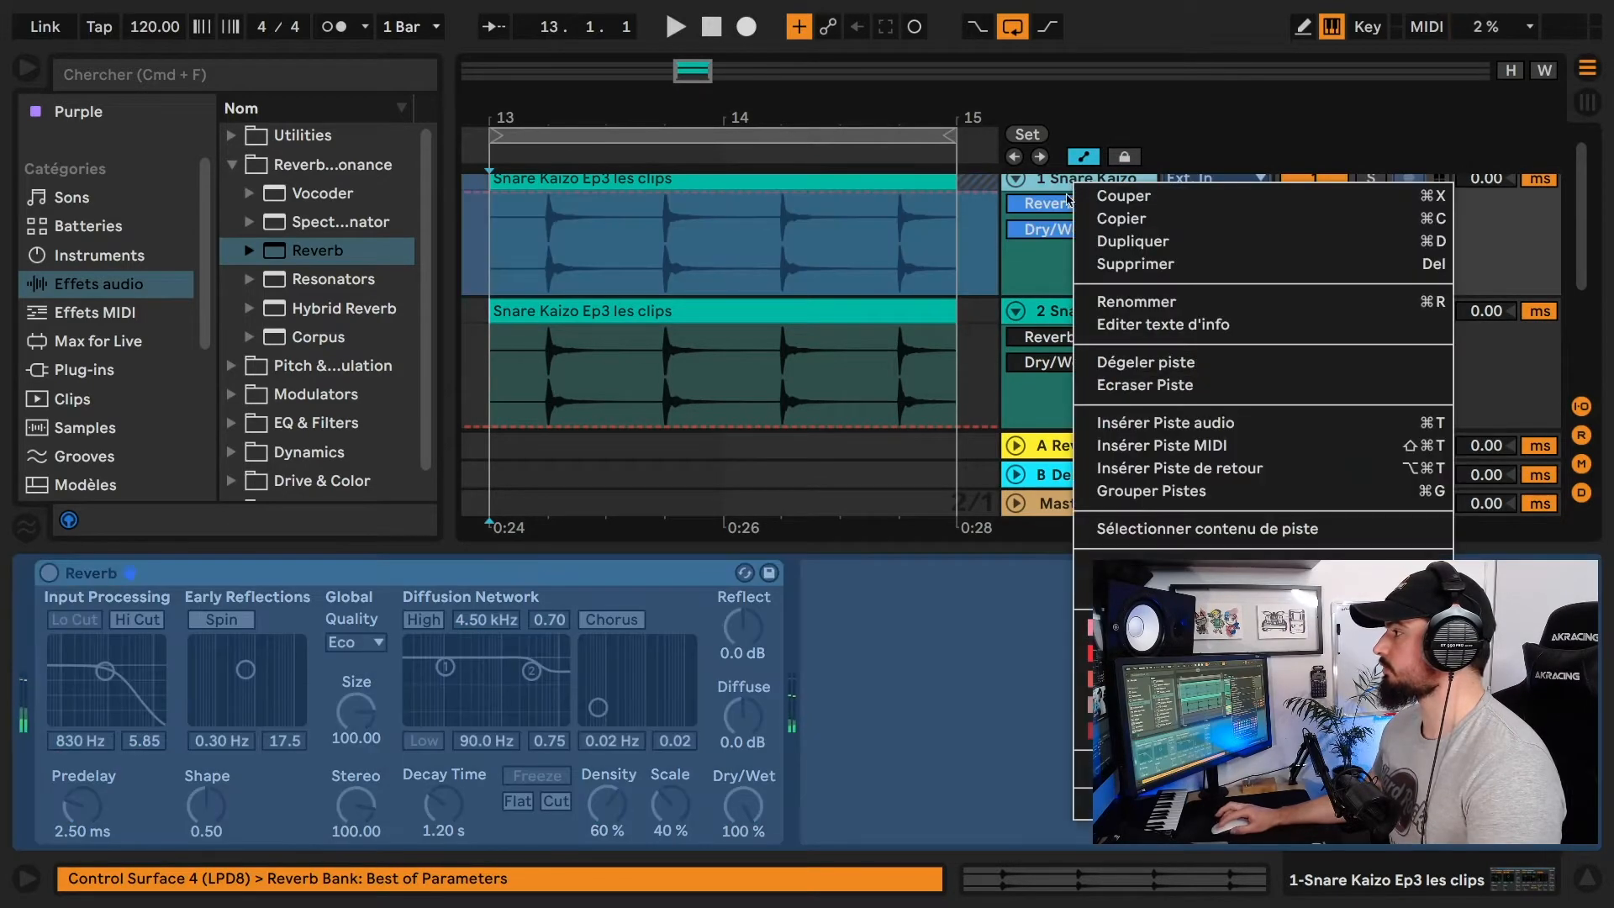
pyautogui.click(1121, 385)
# Freeze and flatten track 2, the dry snare duplicate, to audio
pyautogui.click(1080, 318)
pyautogui.rightClick(1076, 406)
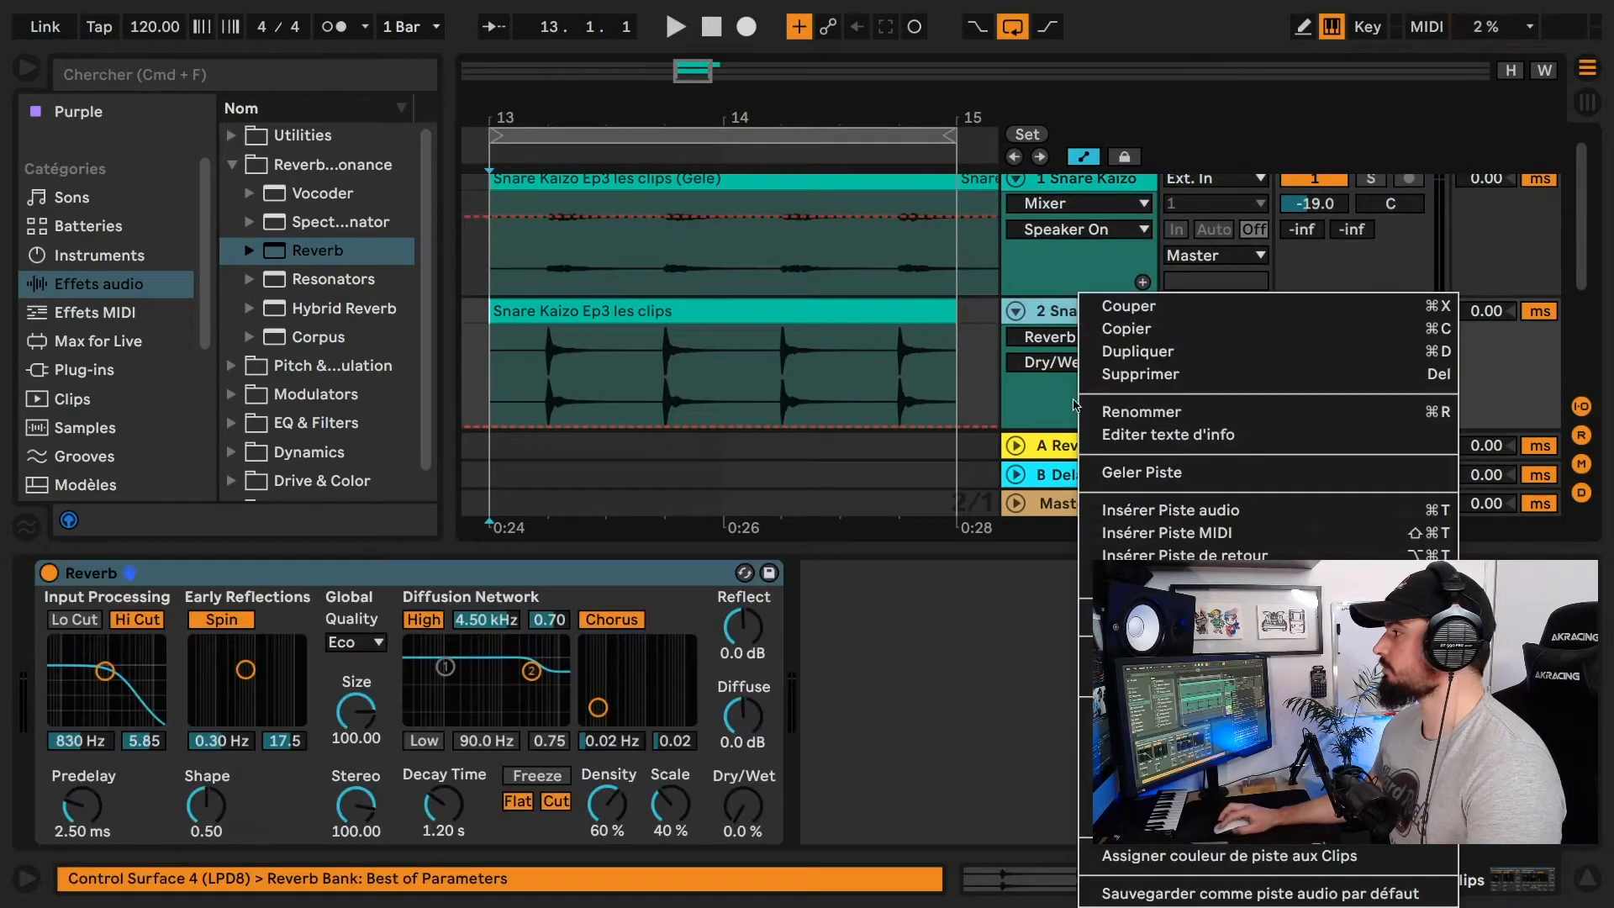
pyautogui.click(1119, 472)
pyautogui.rightClick(1073, 382)
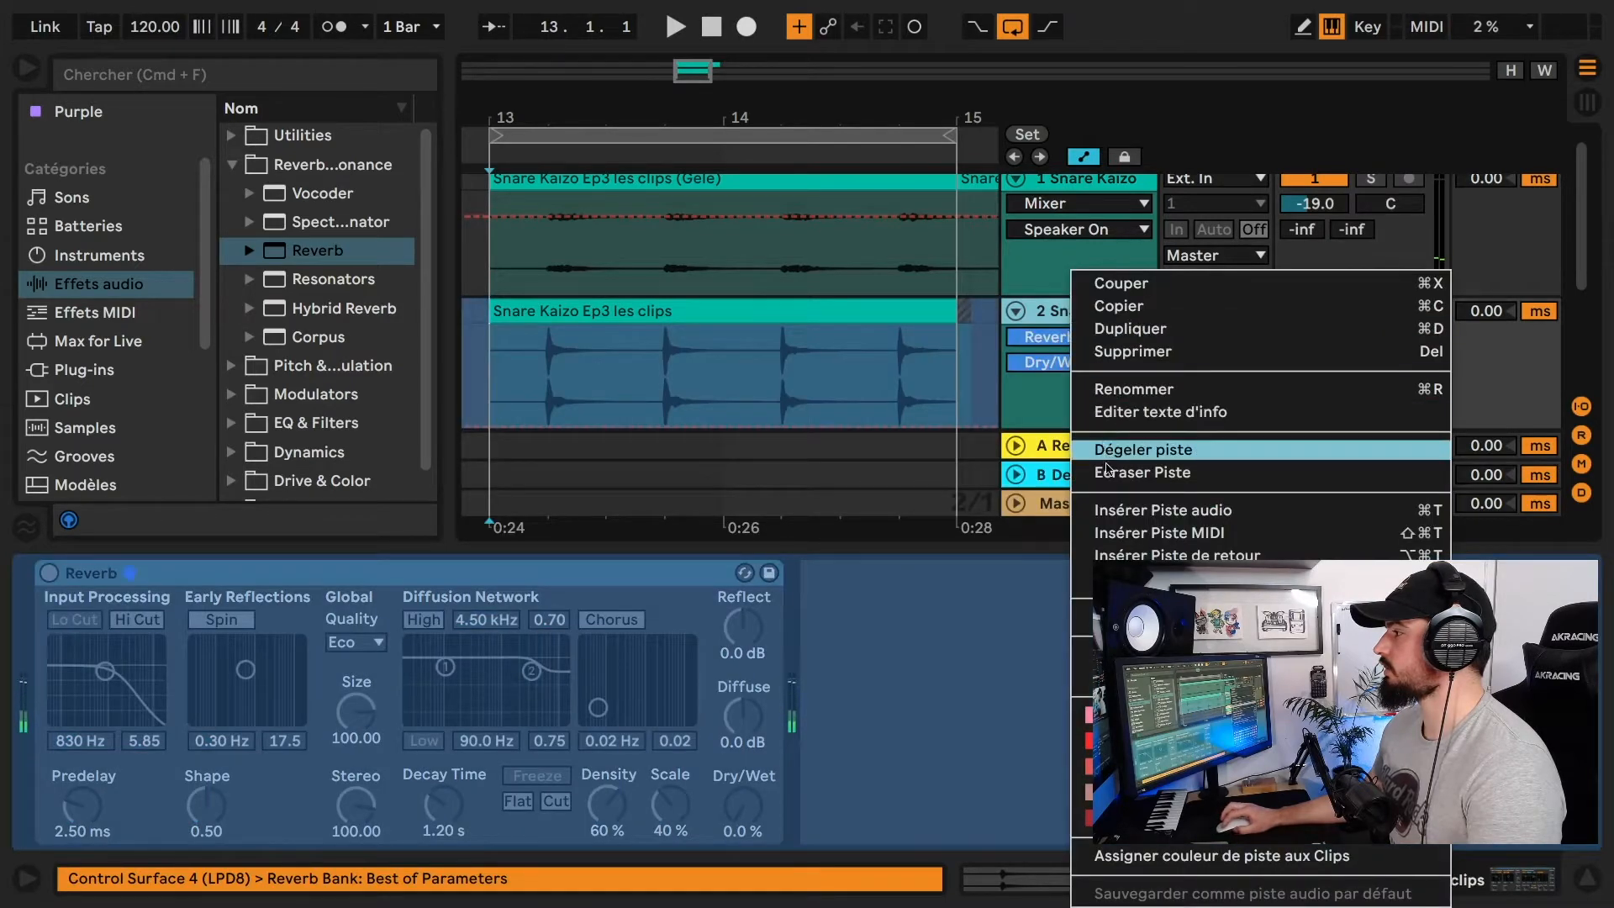
pyautogui.click(1108, 472)
# Listen to the flattened reverb-only snare on track 1 in solo
pyautogui.click(1372, 187)
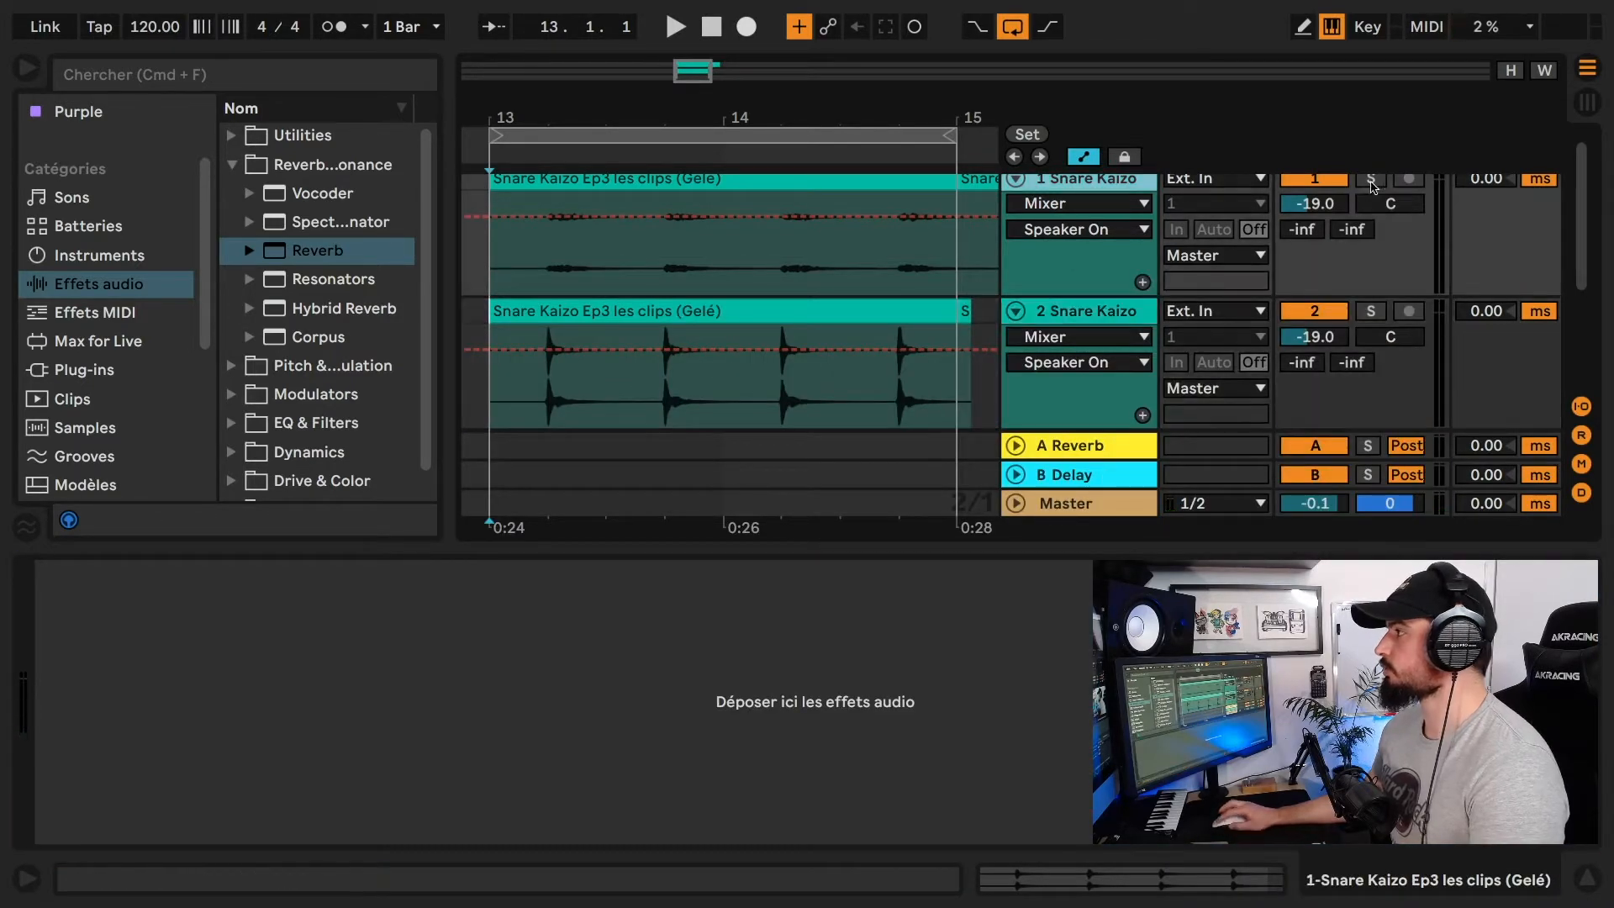
pyautogui.click(1372, 186)
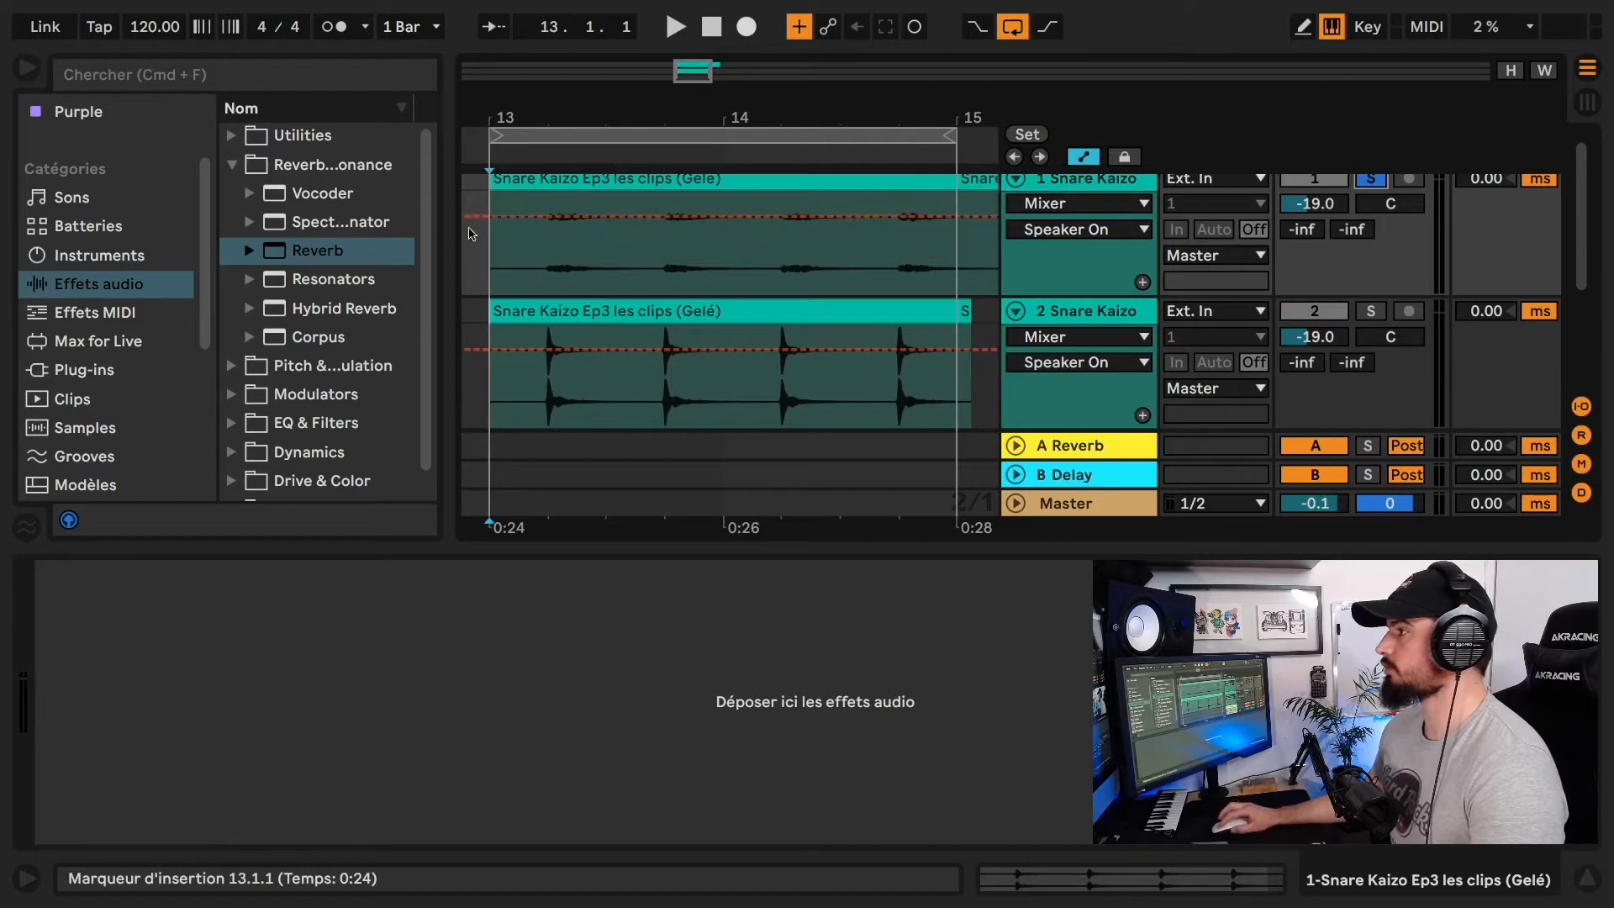
pyautogui.press('space')
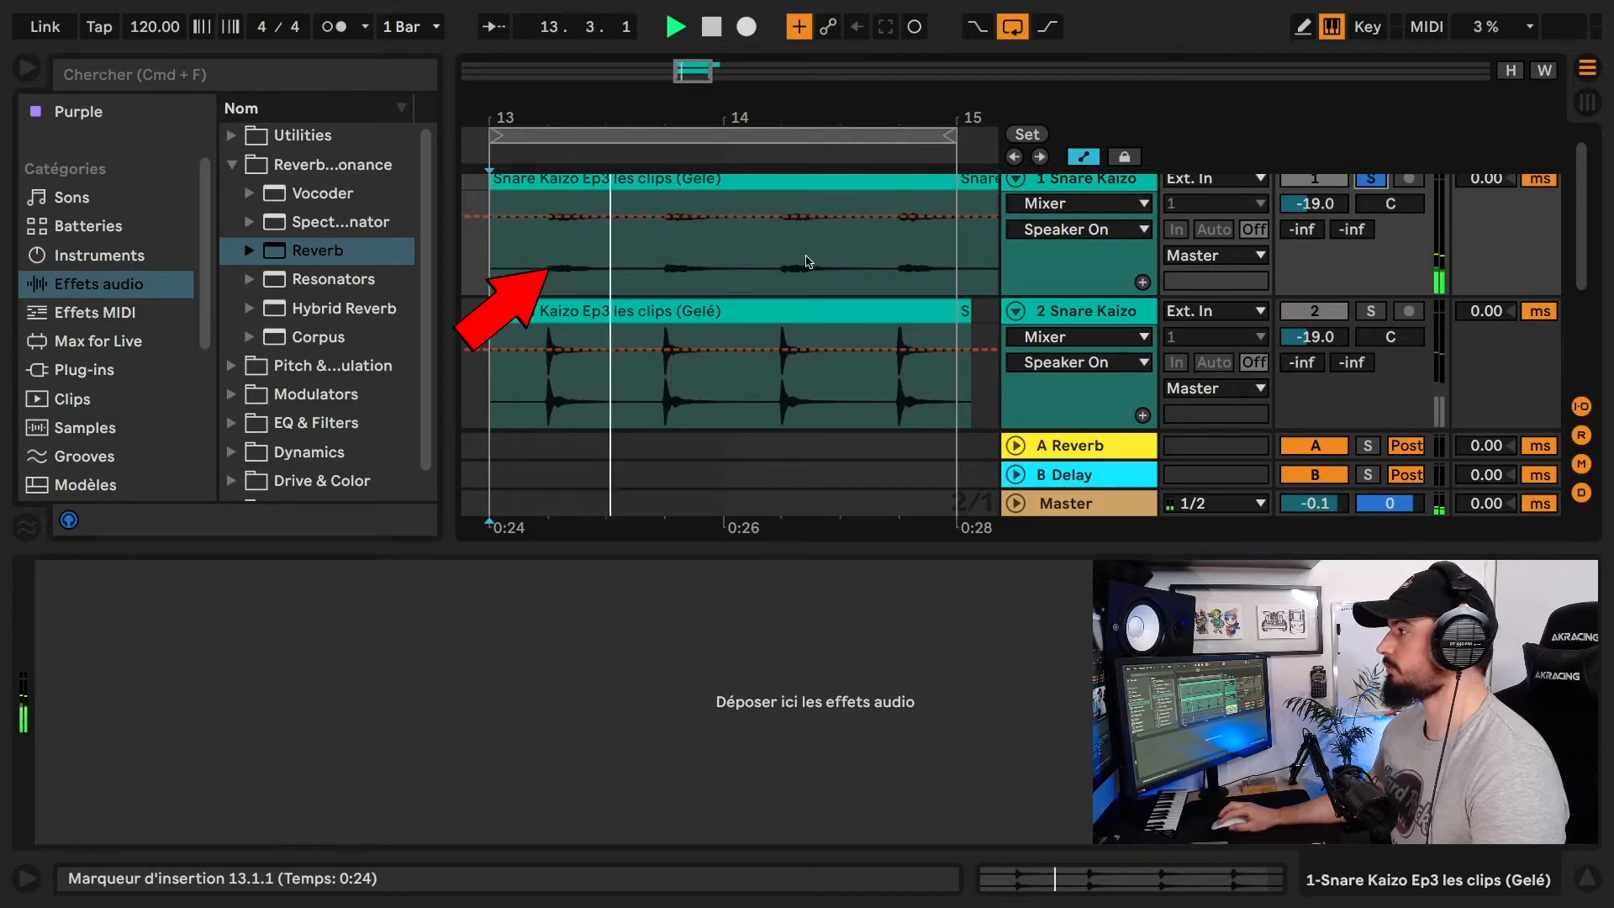
pyautogui.press('space')
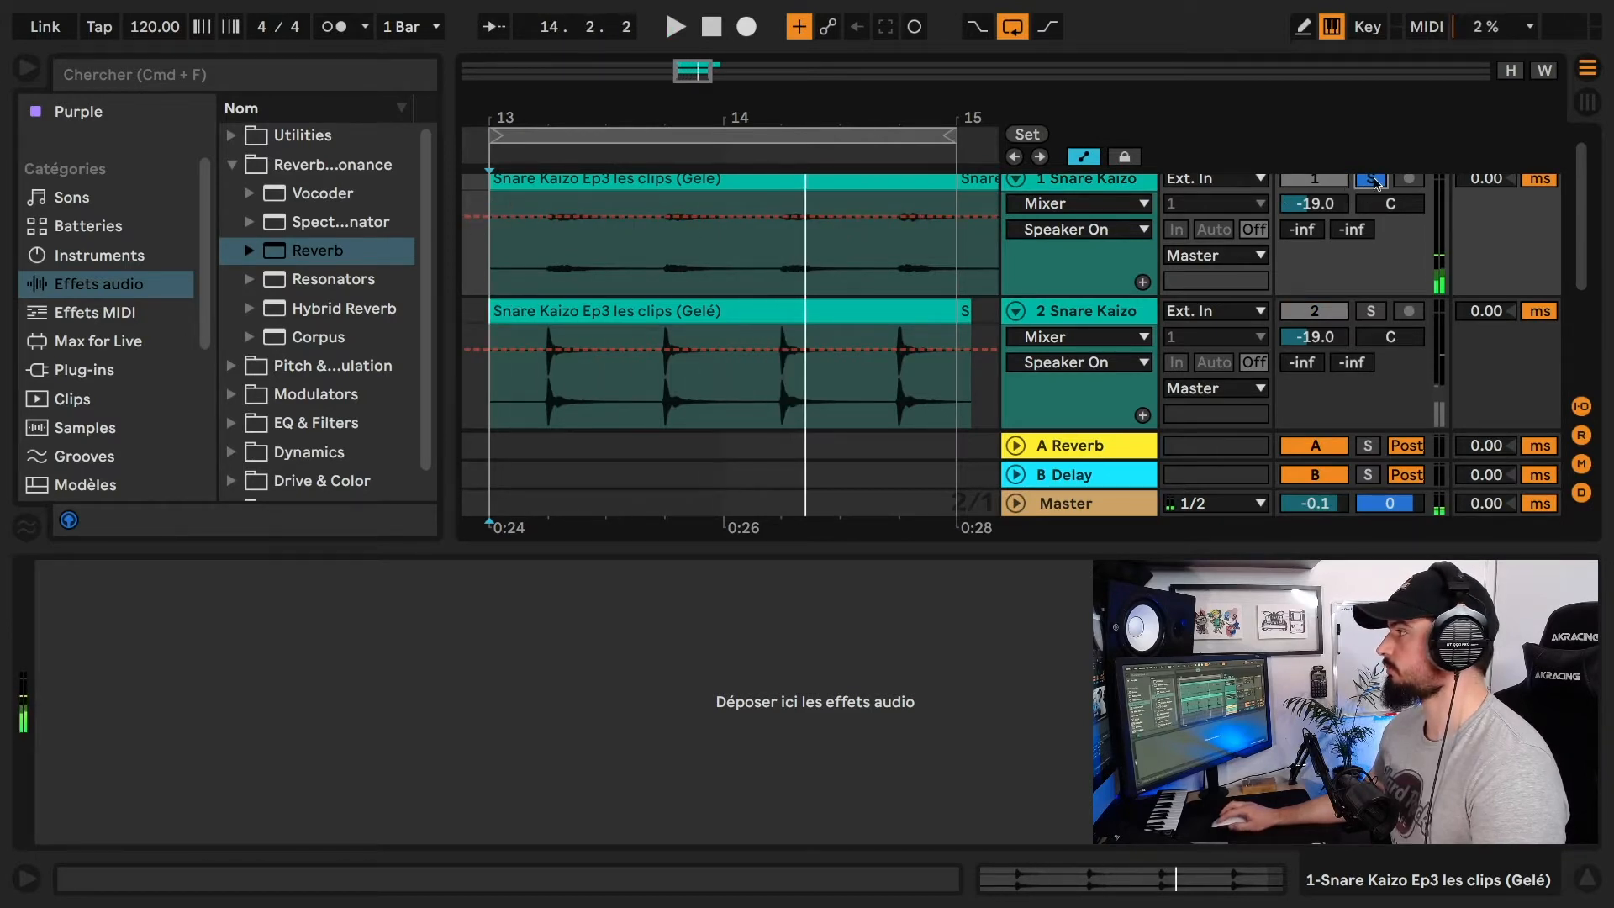
pyautogui.click(1372, 182)
# Listen to the dry snare on track 2 in solo, and to both snare tracks together
pyautogui.click(1371, 311)
pyautogui.press('space')
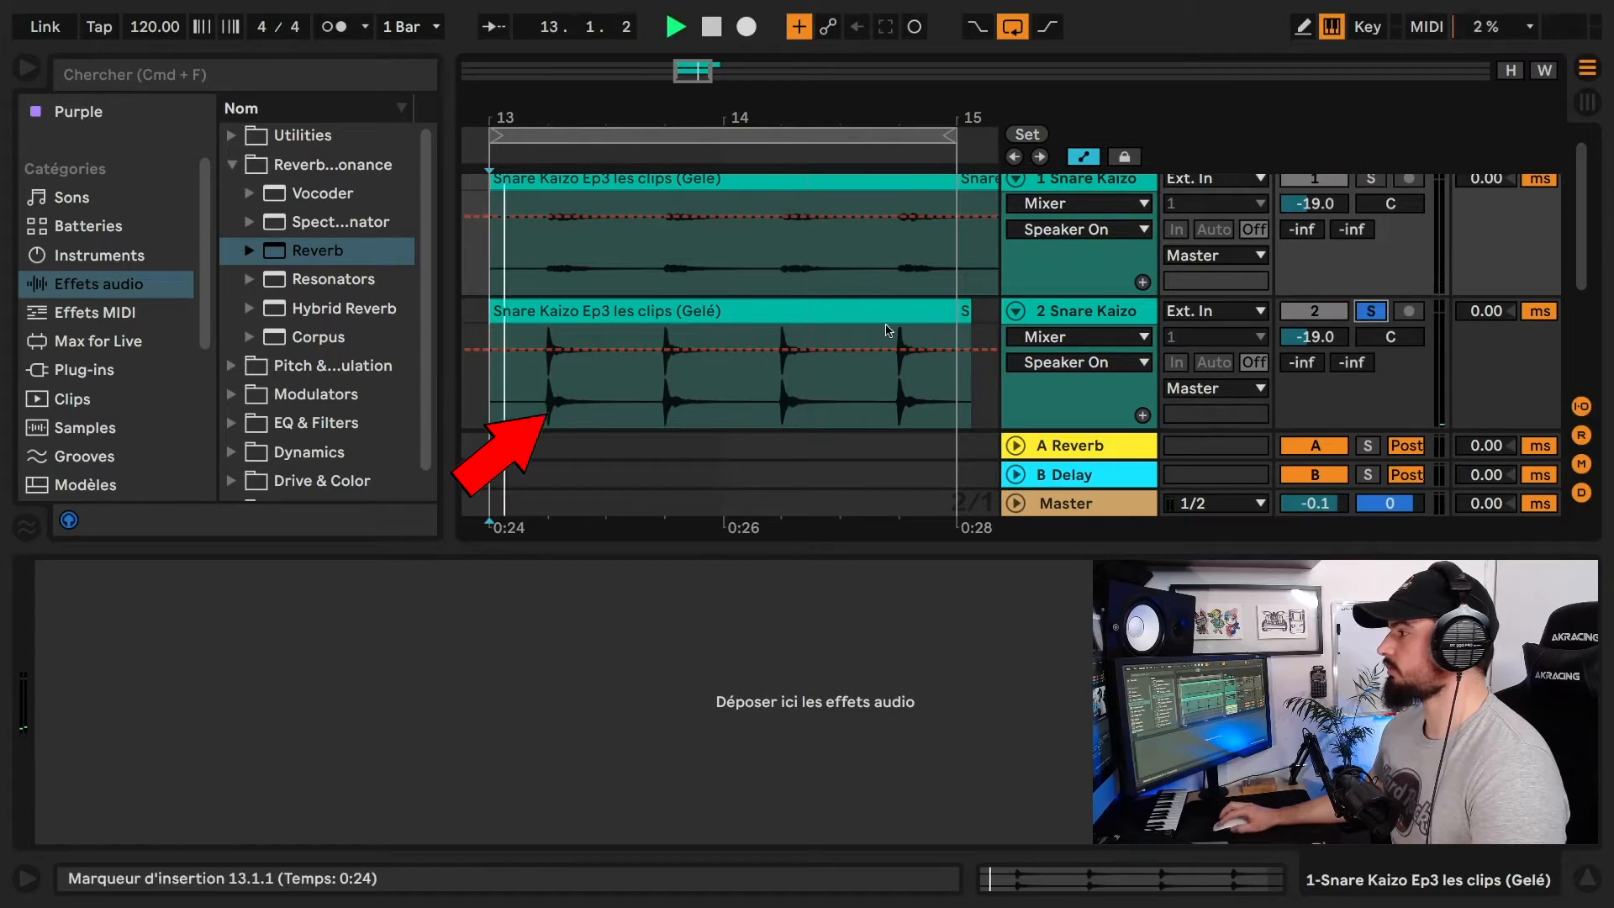
pyautogui.press('space')
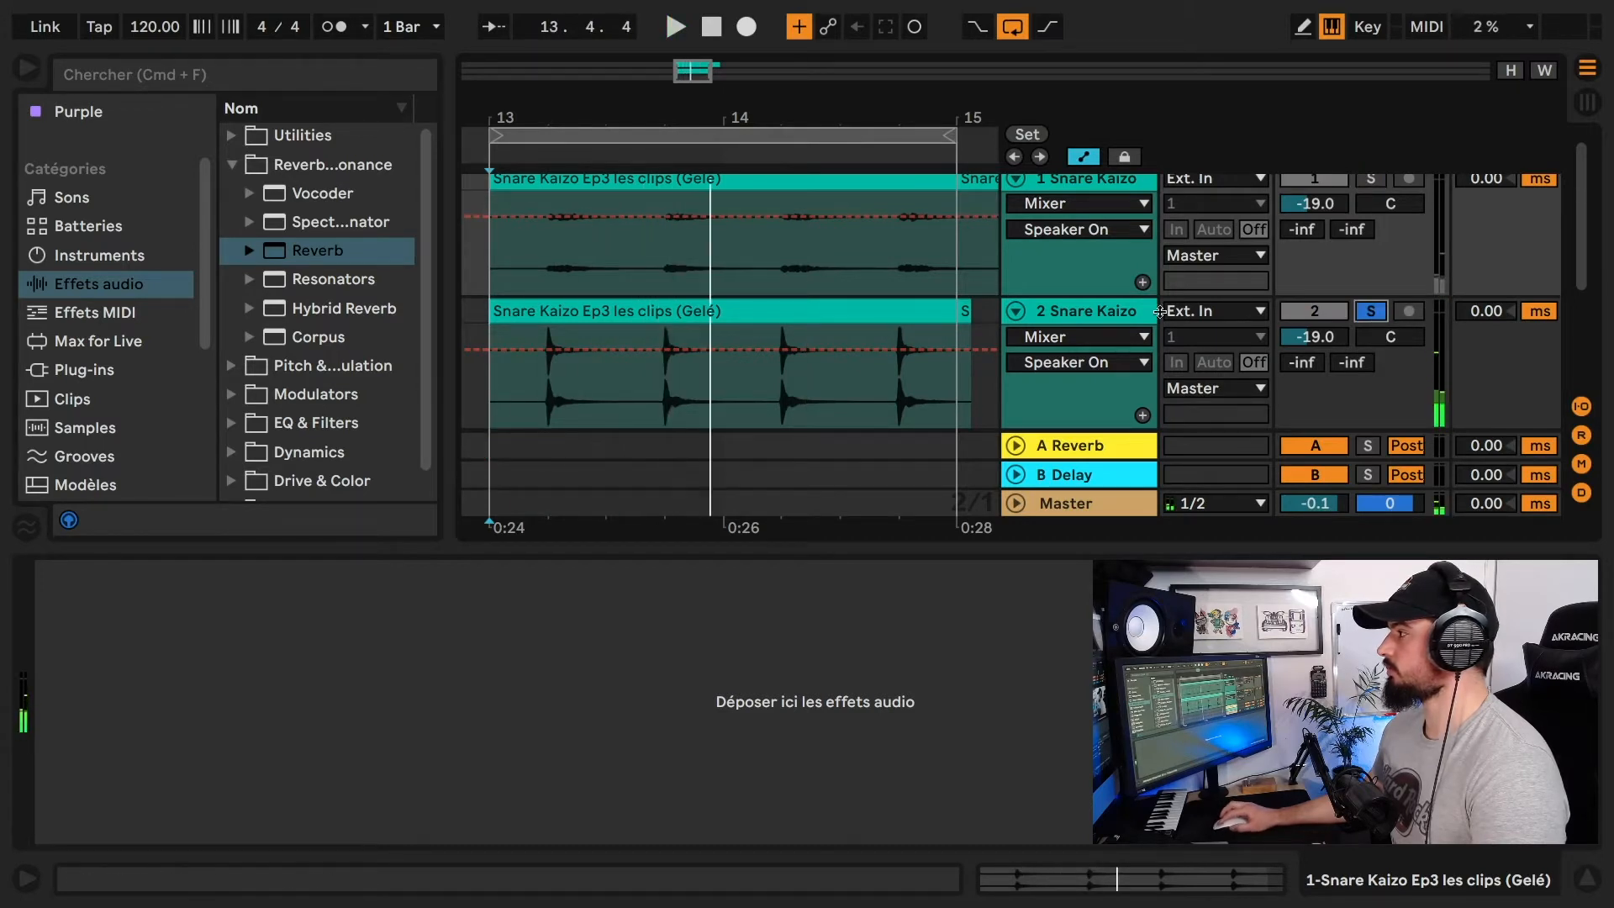
pyautogui.click(1371, 311)
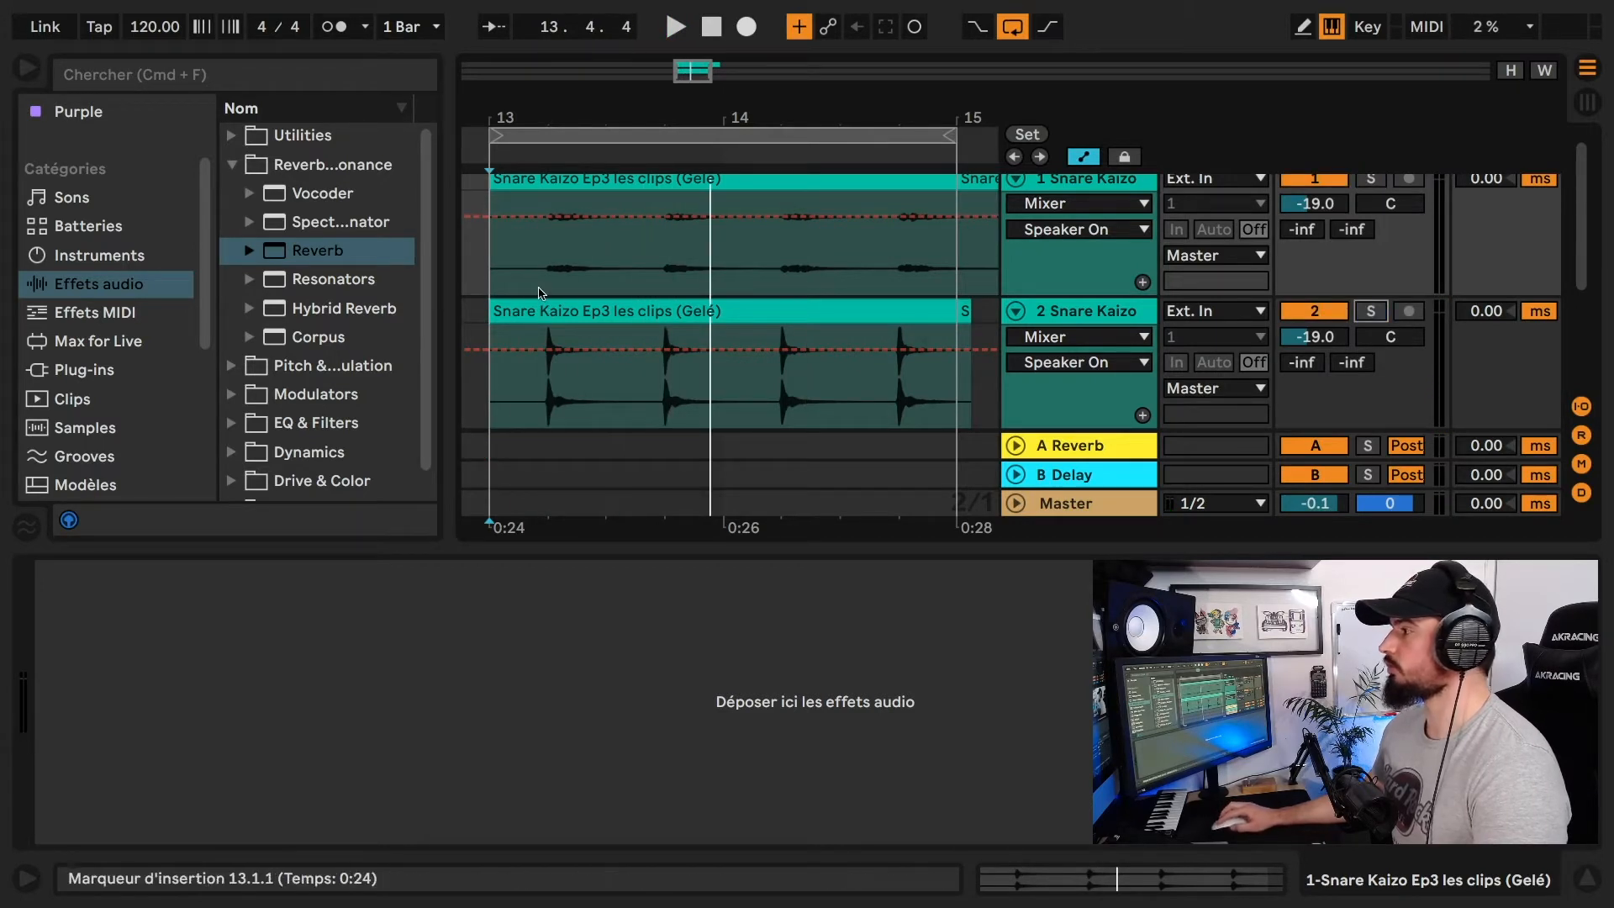
pyautogui.press('space')
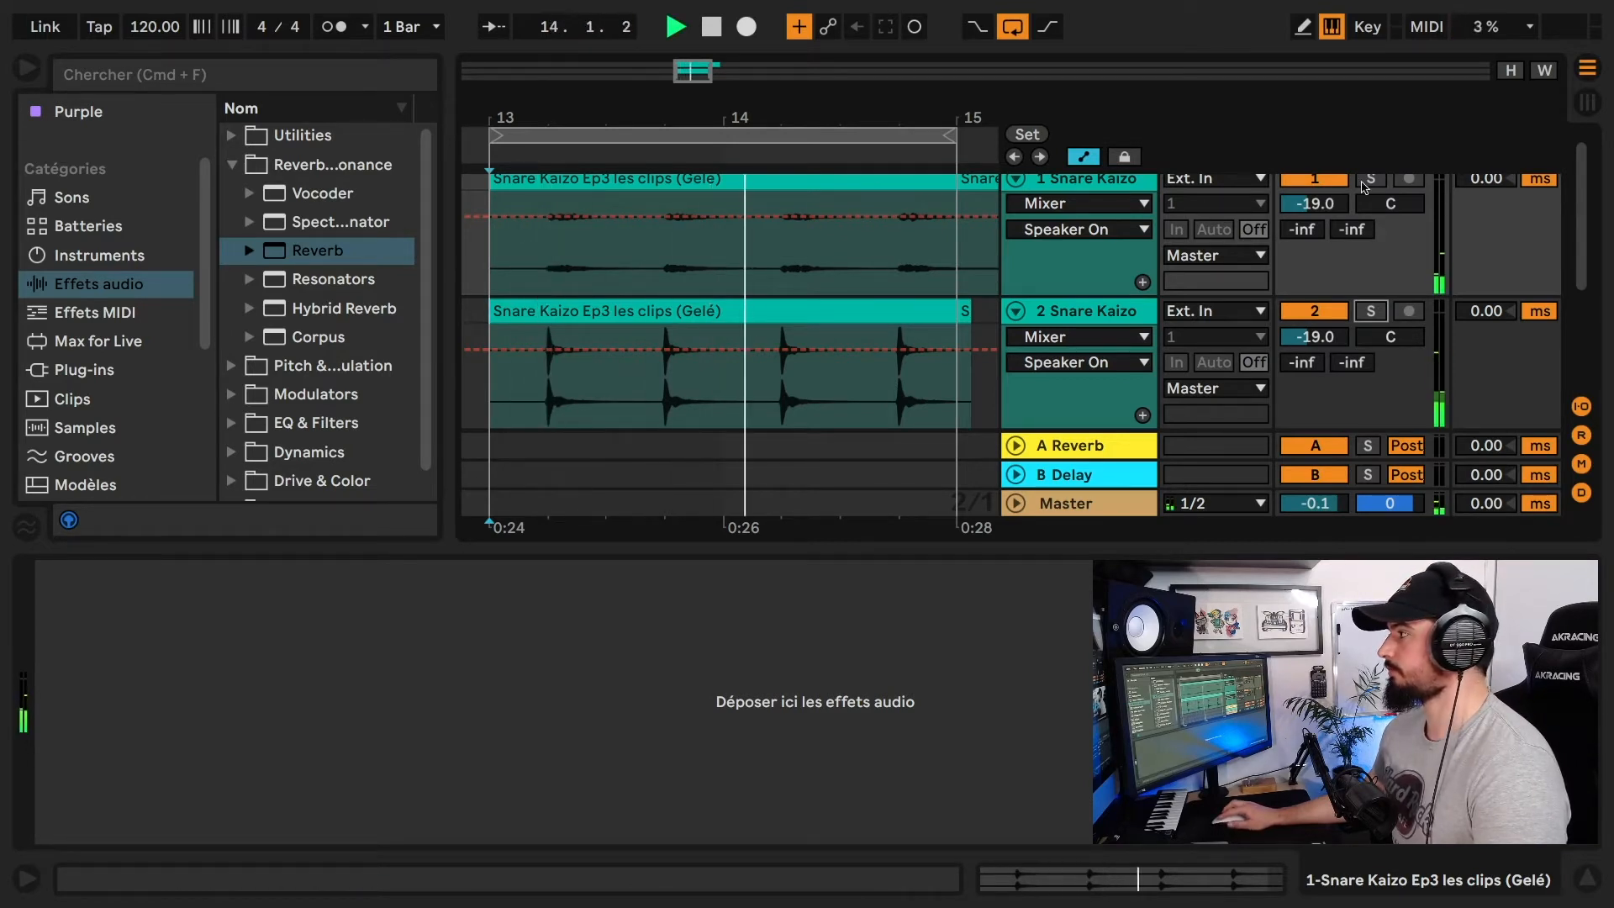
pyautogui.press('space')
# Add a Reverb to track 2 and turn off its input Hi Cut filter
pyautogui.click(790, 323)
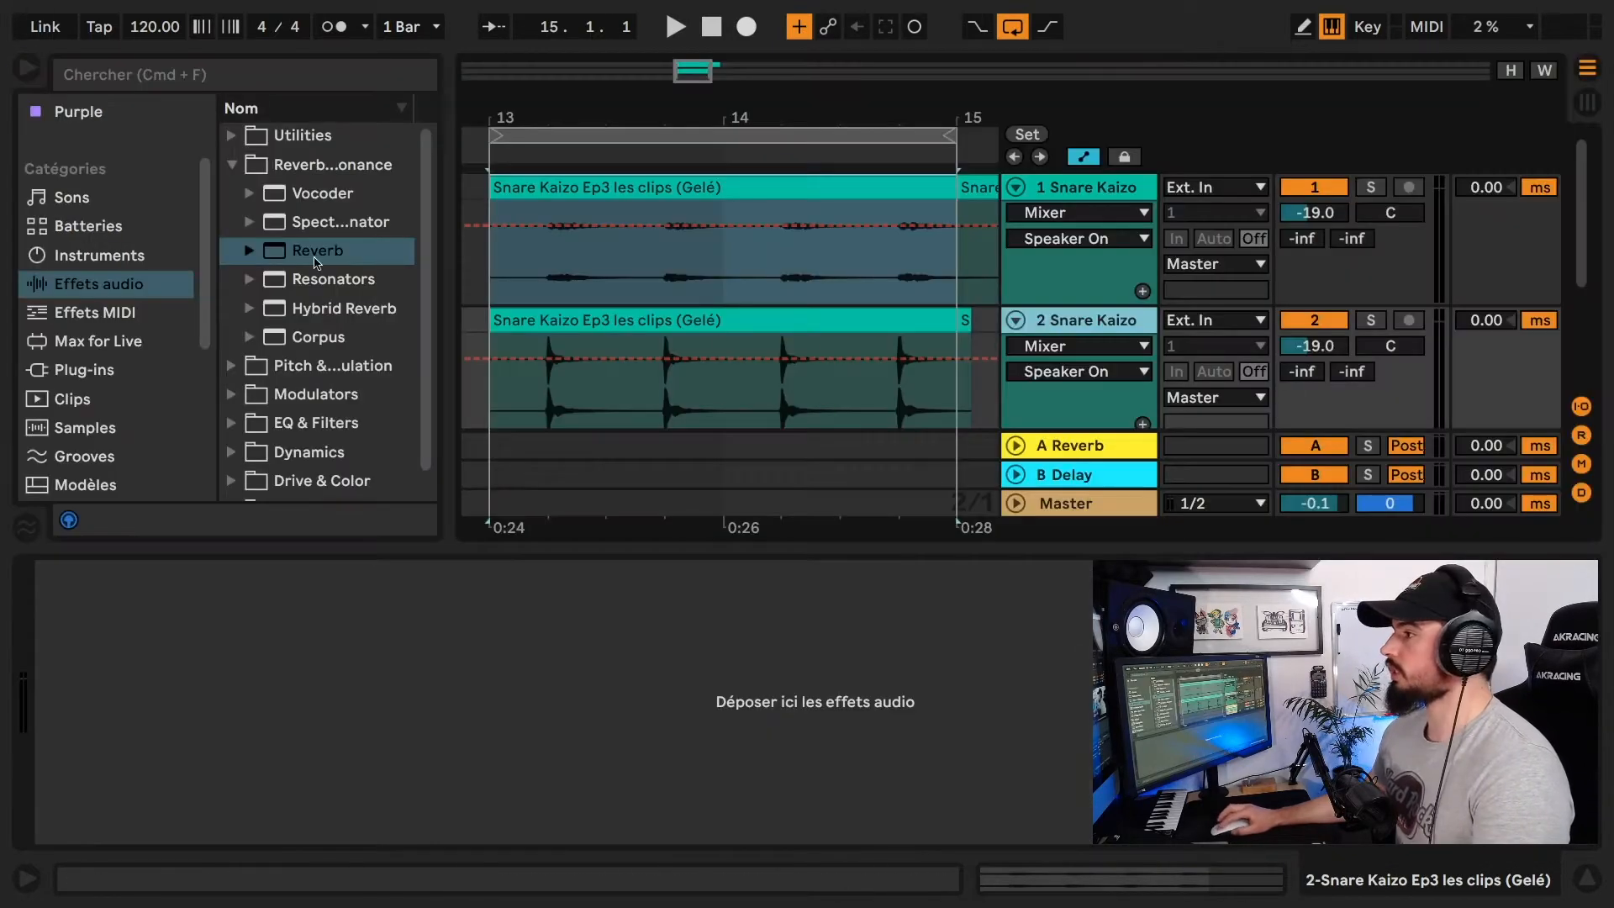
pyautogui.moveTo(318, 250); pyautogui.dragTo(432, 652)
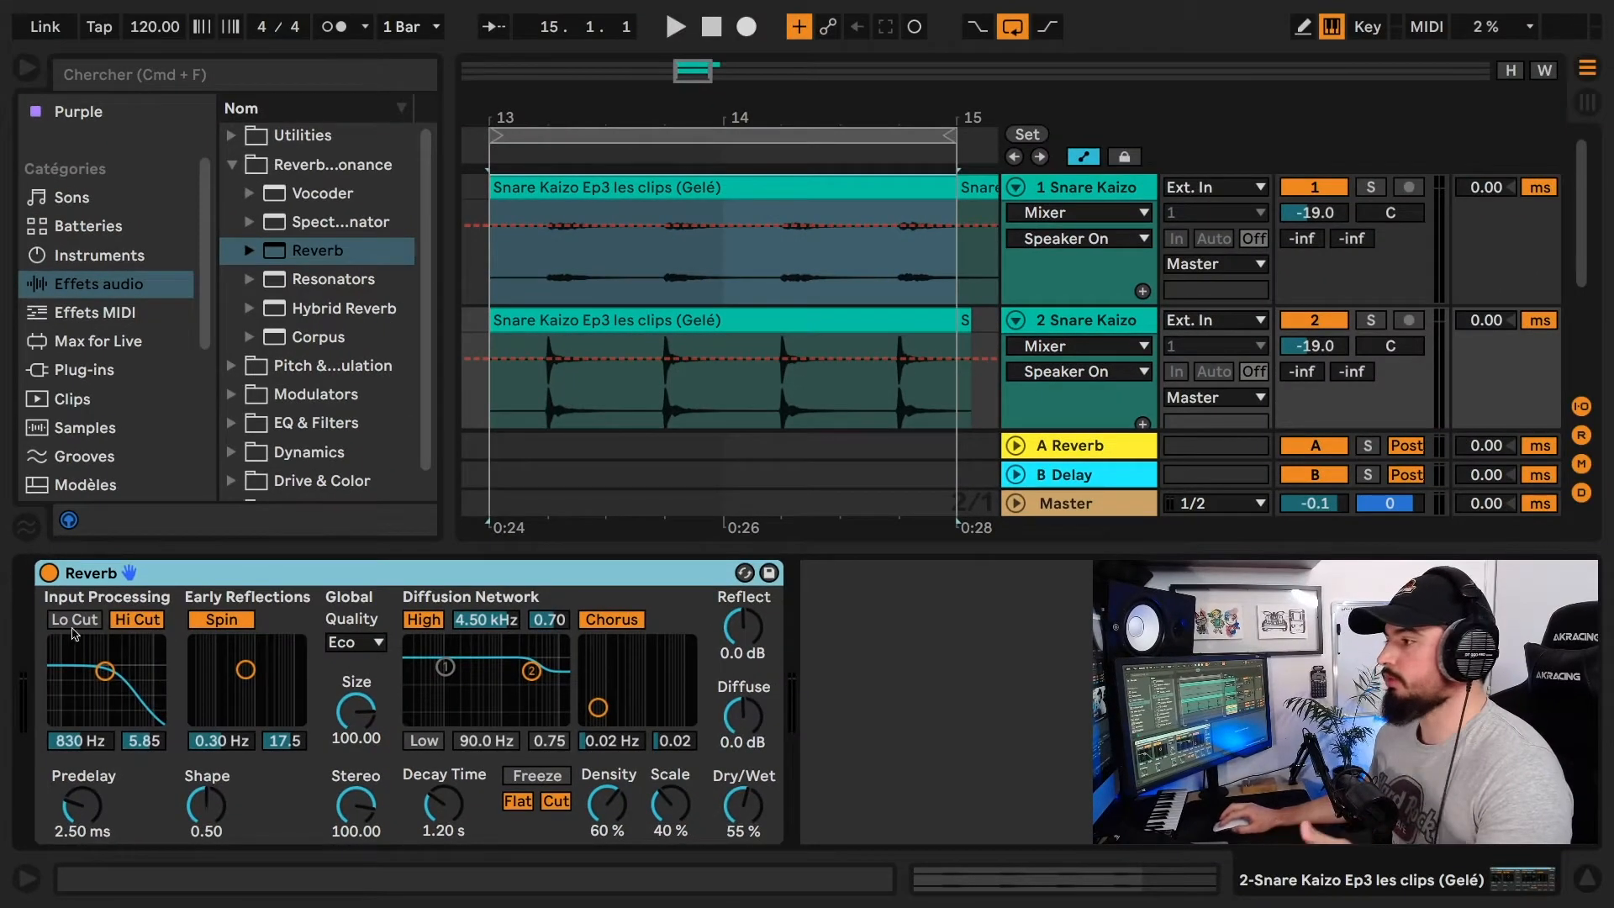
pyautogui.click(134, 622)
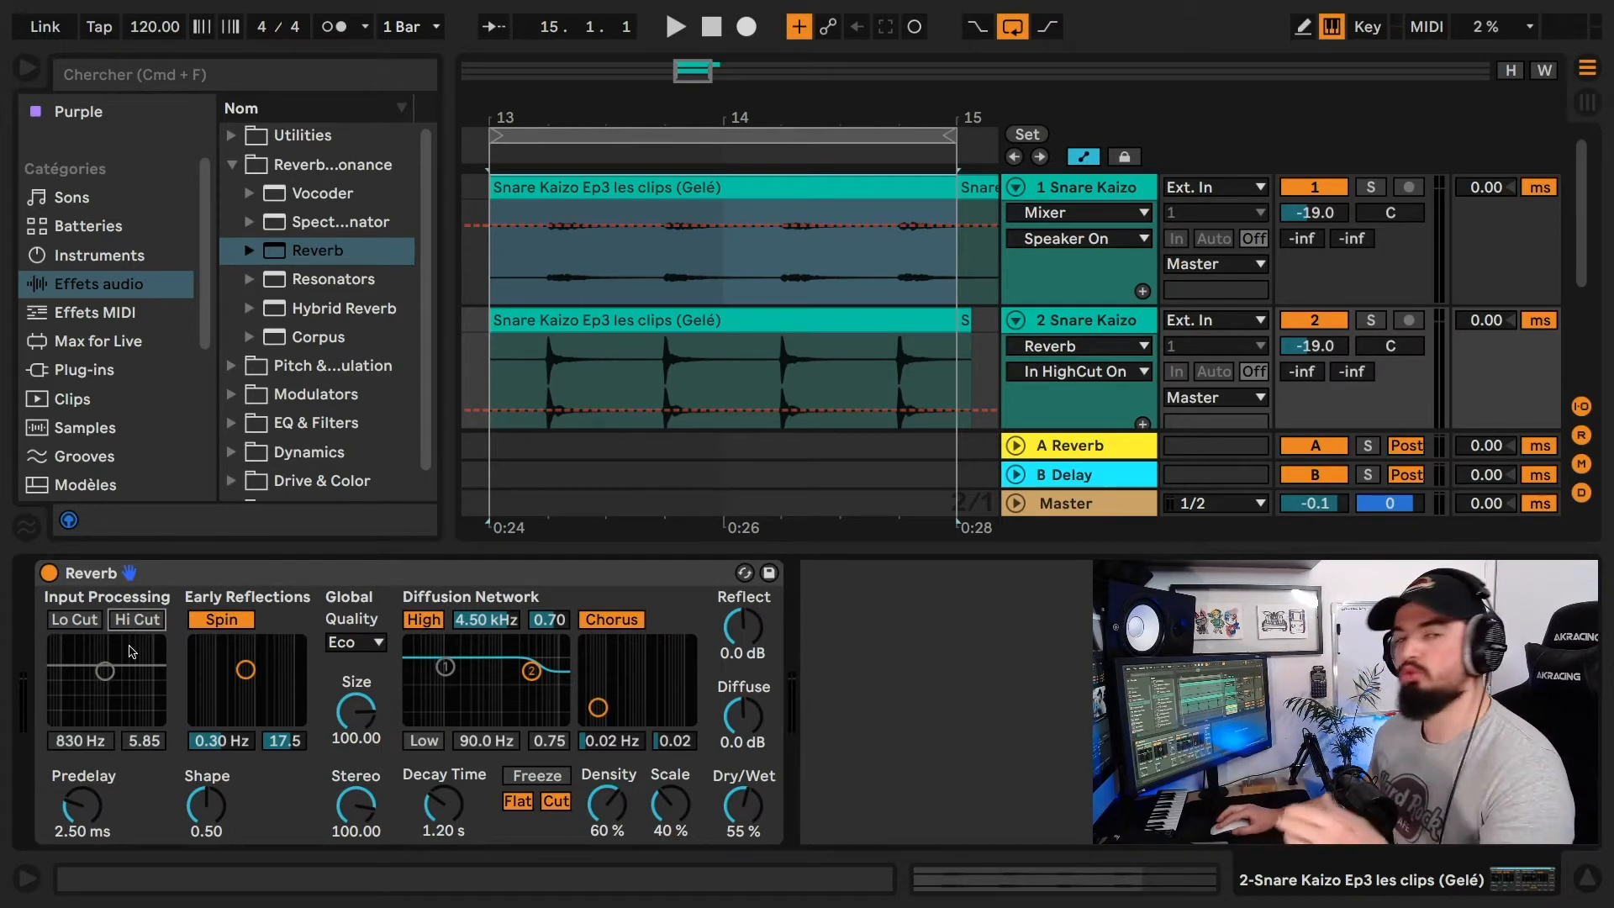
pyautogui.click(737, 810)
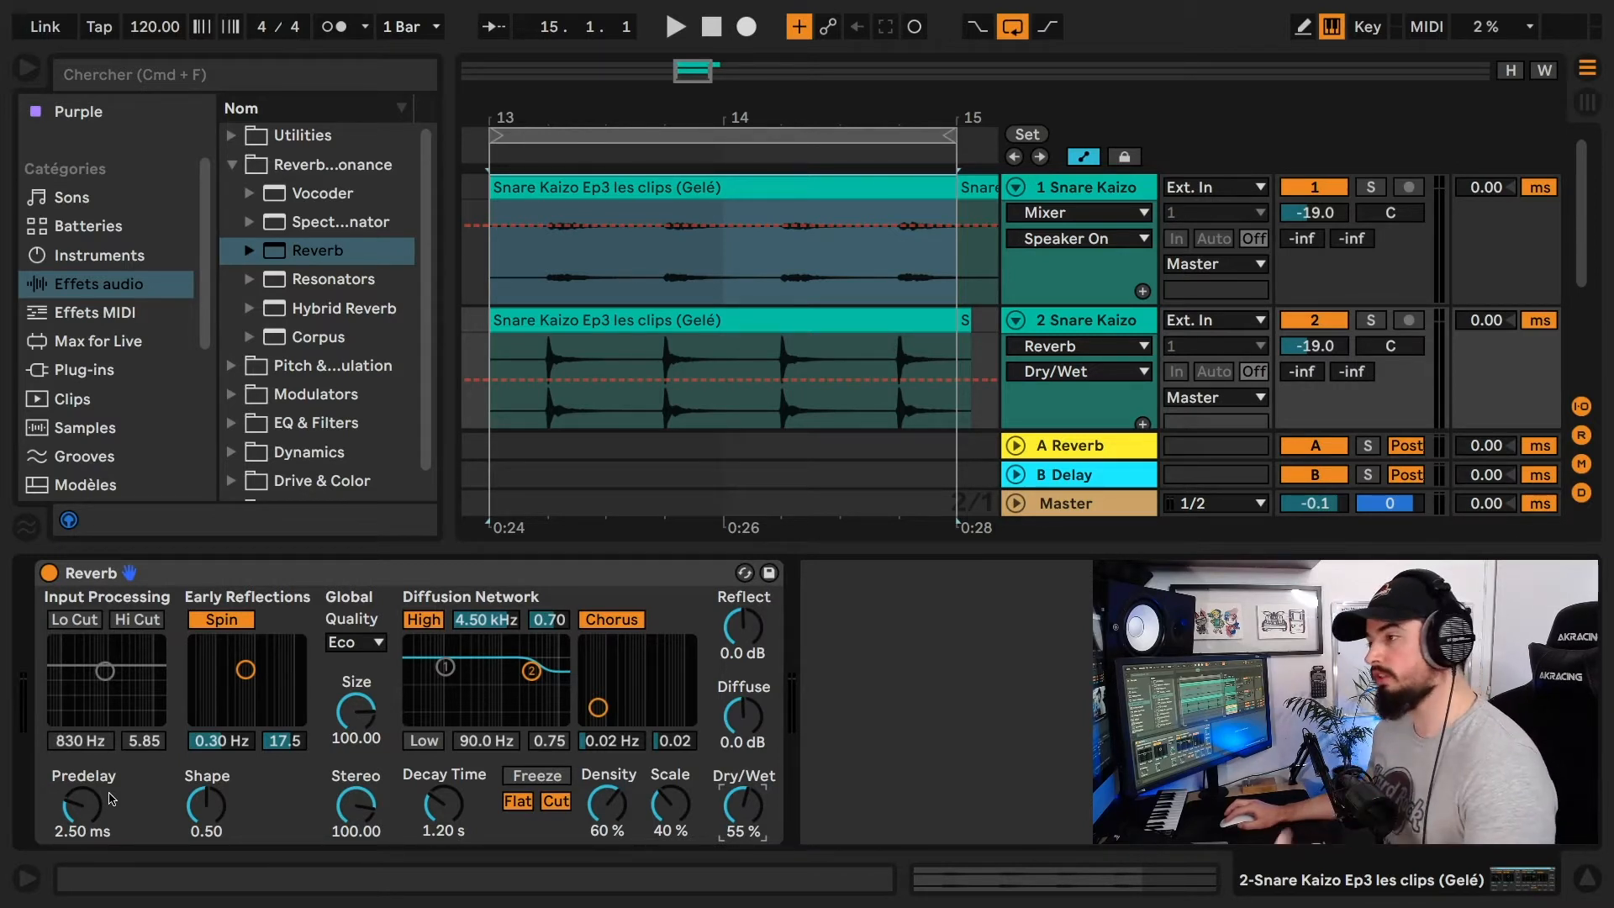
# Mute track 1 and listen to track 2 with the Reverb's Predelay set to 250 ms
pyautogui.click(1314, 188)
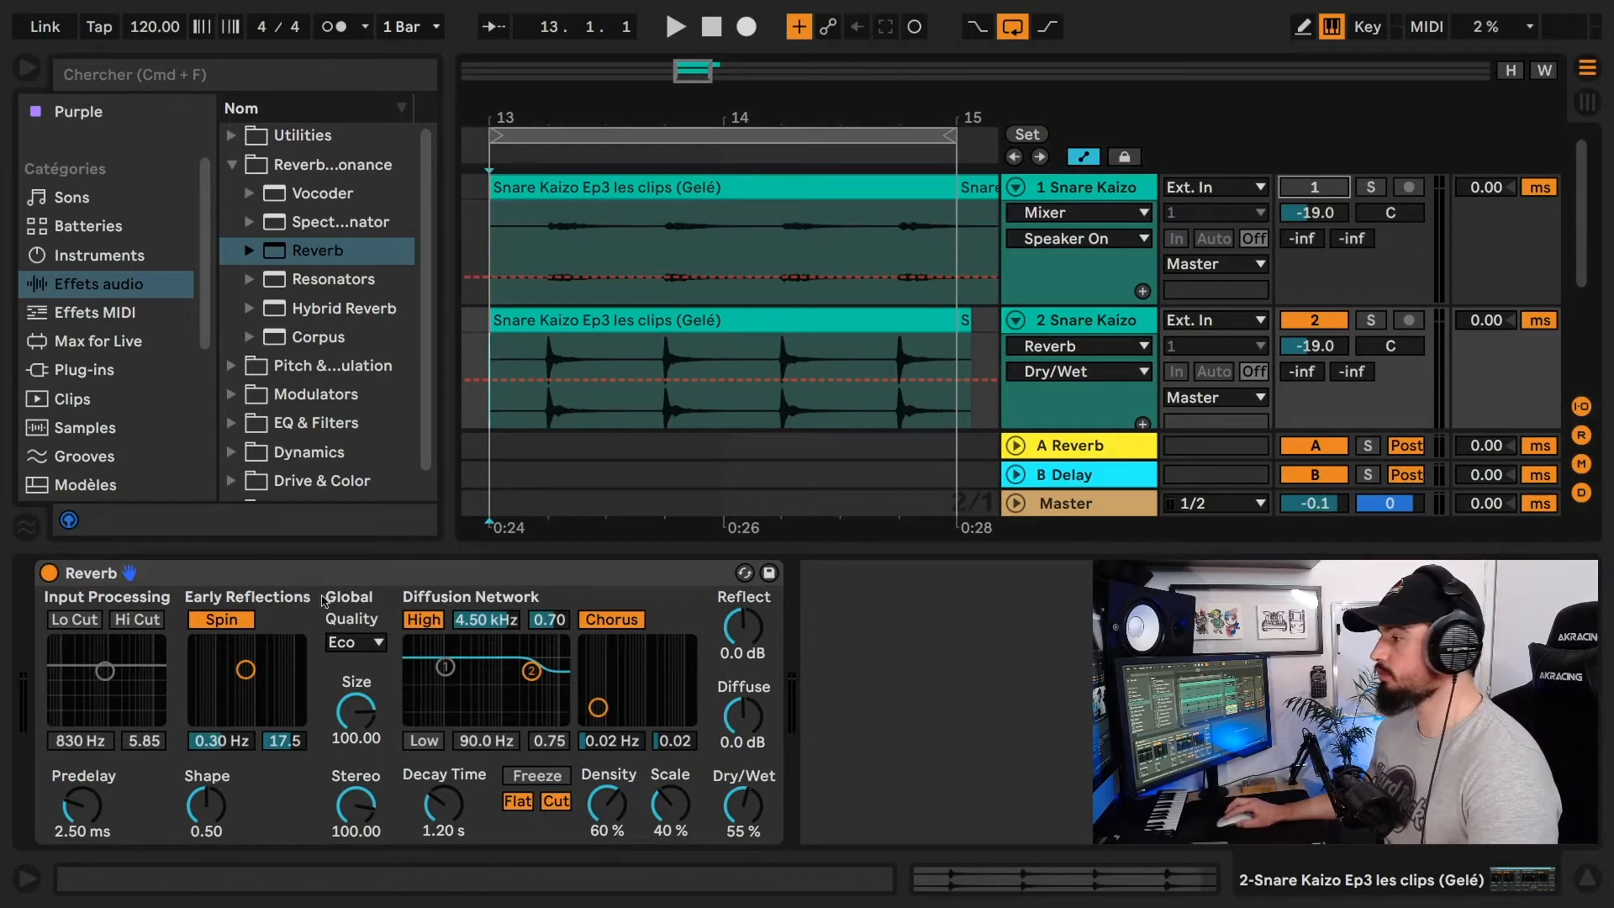
pyautogui.moveTo(82, 806); pyautogui.dragTo(82, 734)
pyautogui.press('space')
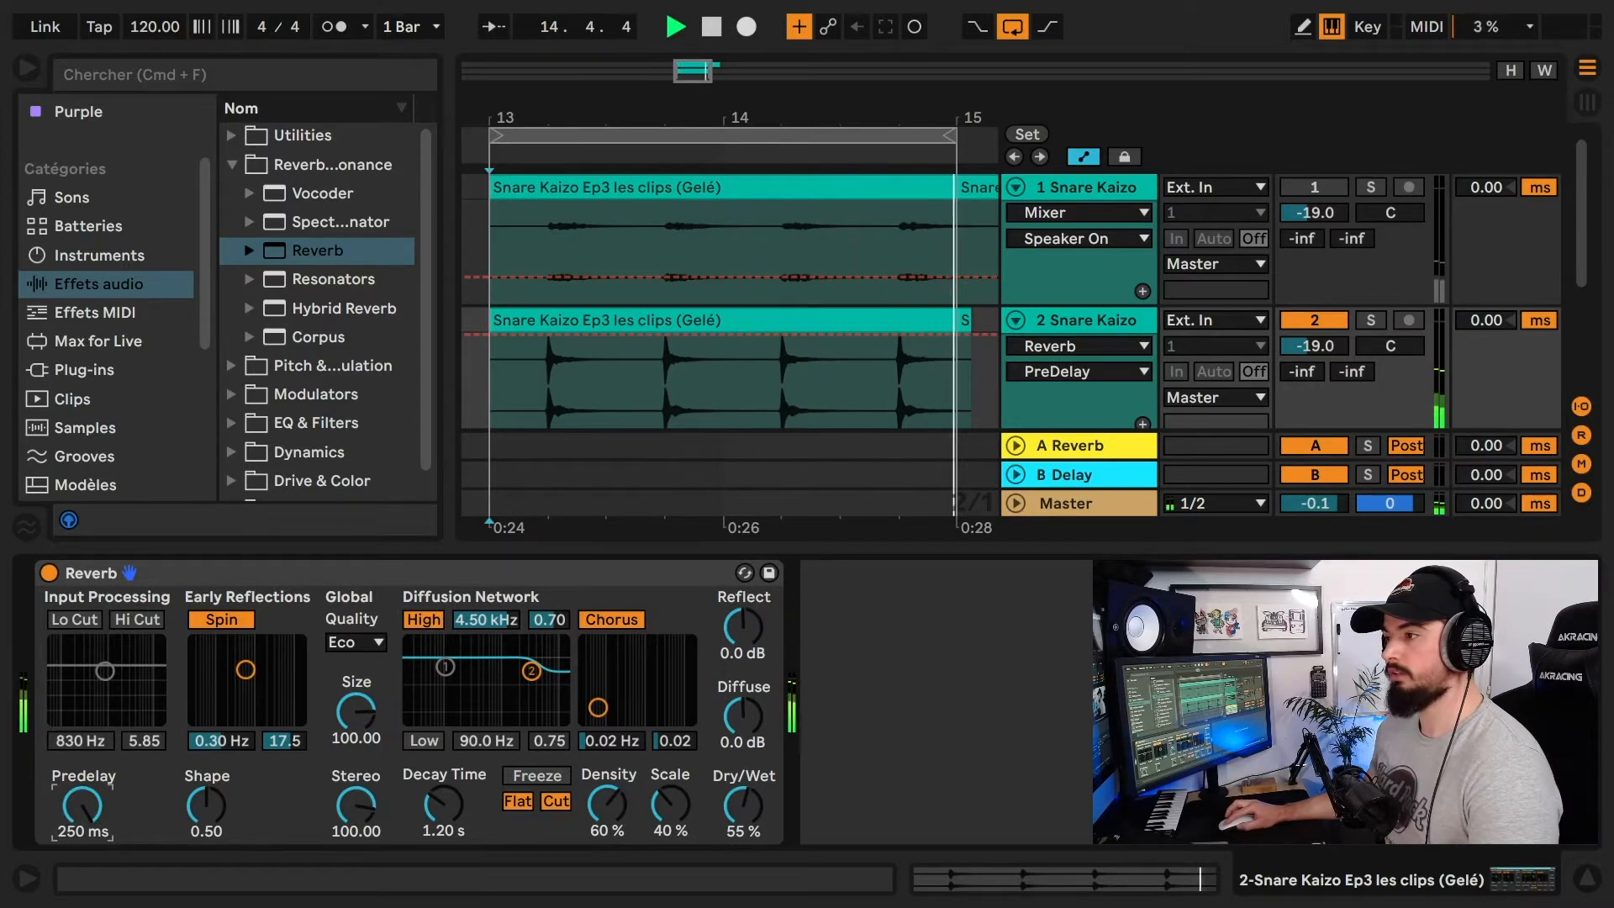
pyautogui.press('space')
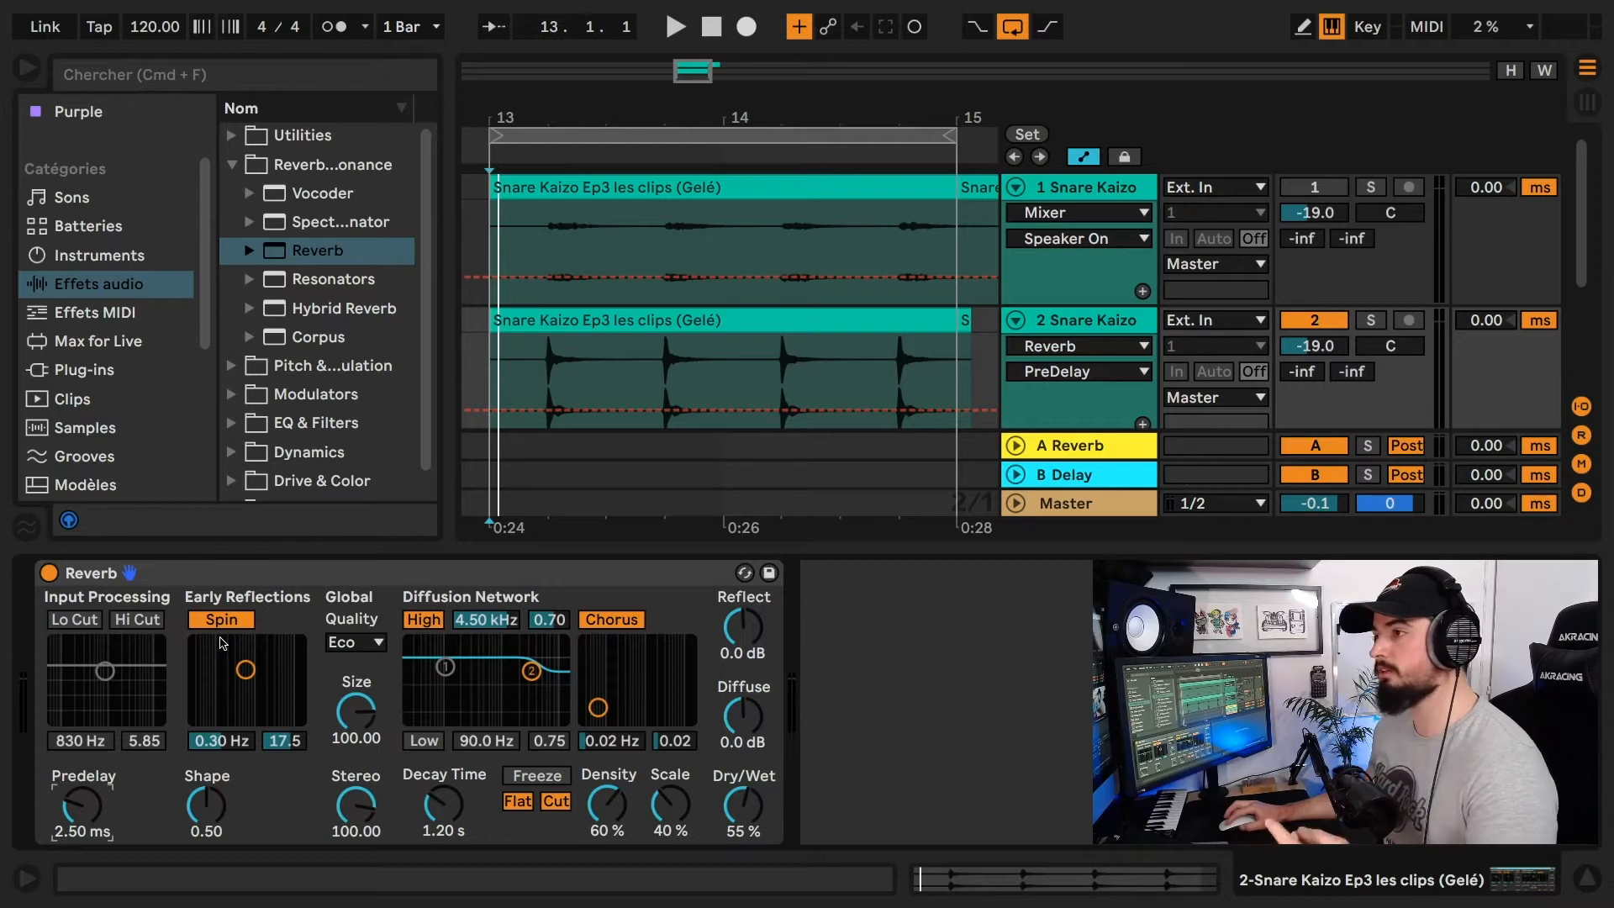
# Examine the waveform of the flattened reverb-only snare clip on track 1
pyautogui.click(623, 178)
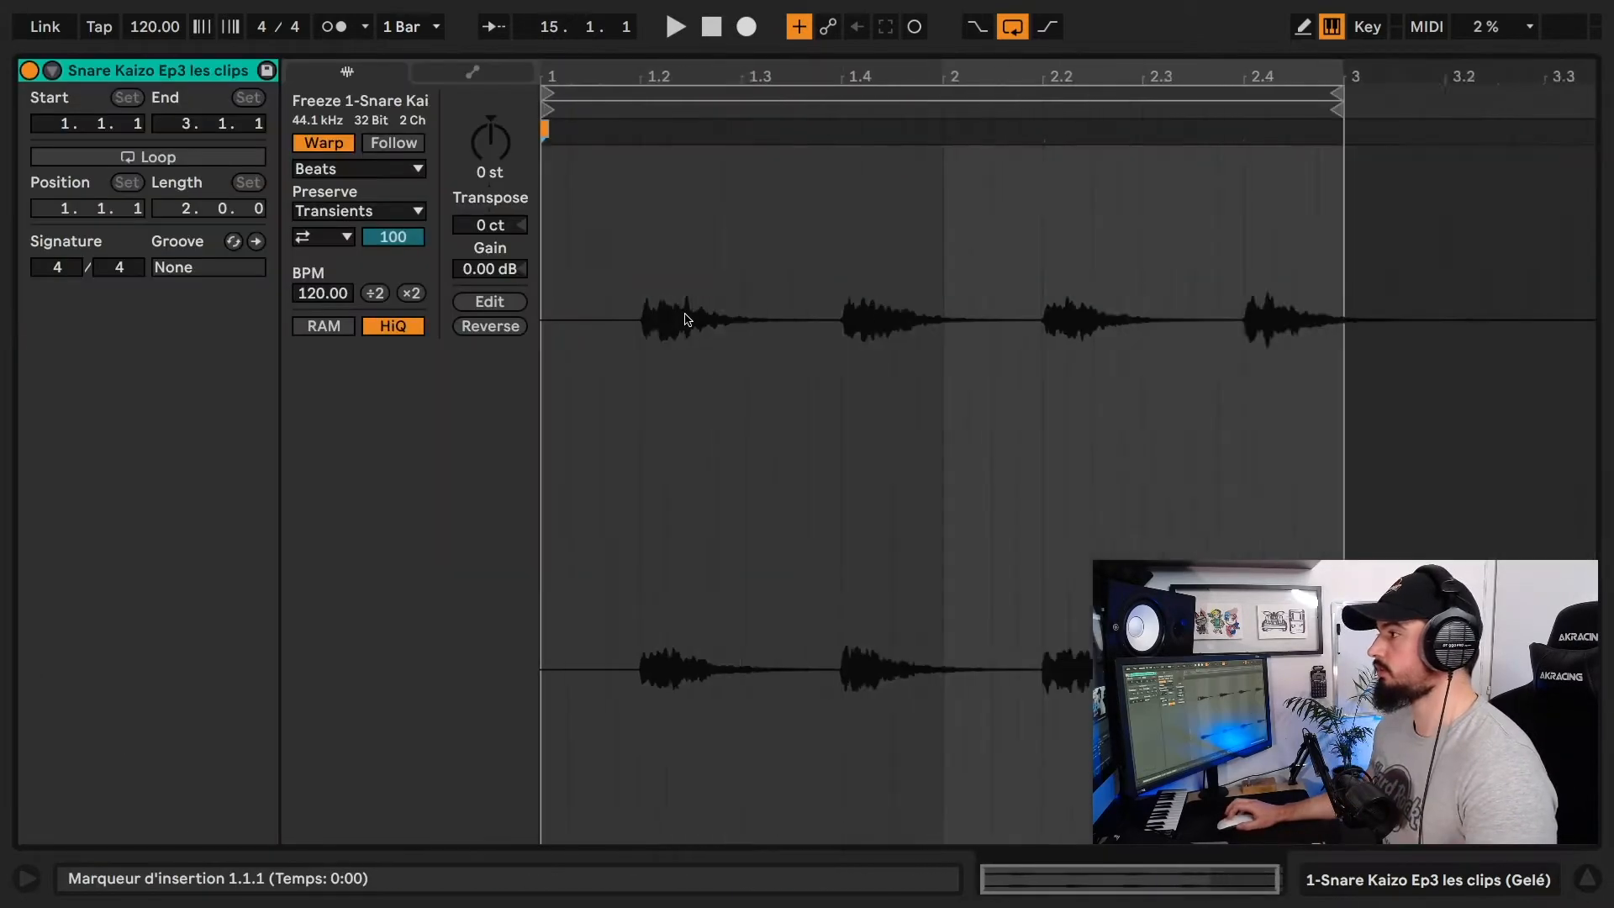
pyautogui.scroll(8, 688, 320)
pyautogui.hscroll(-5, 617, 332)
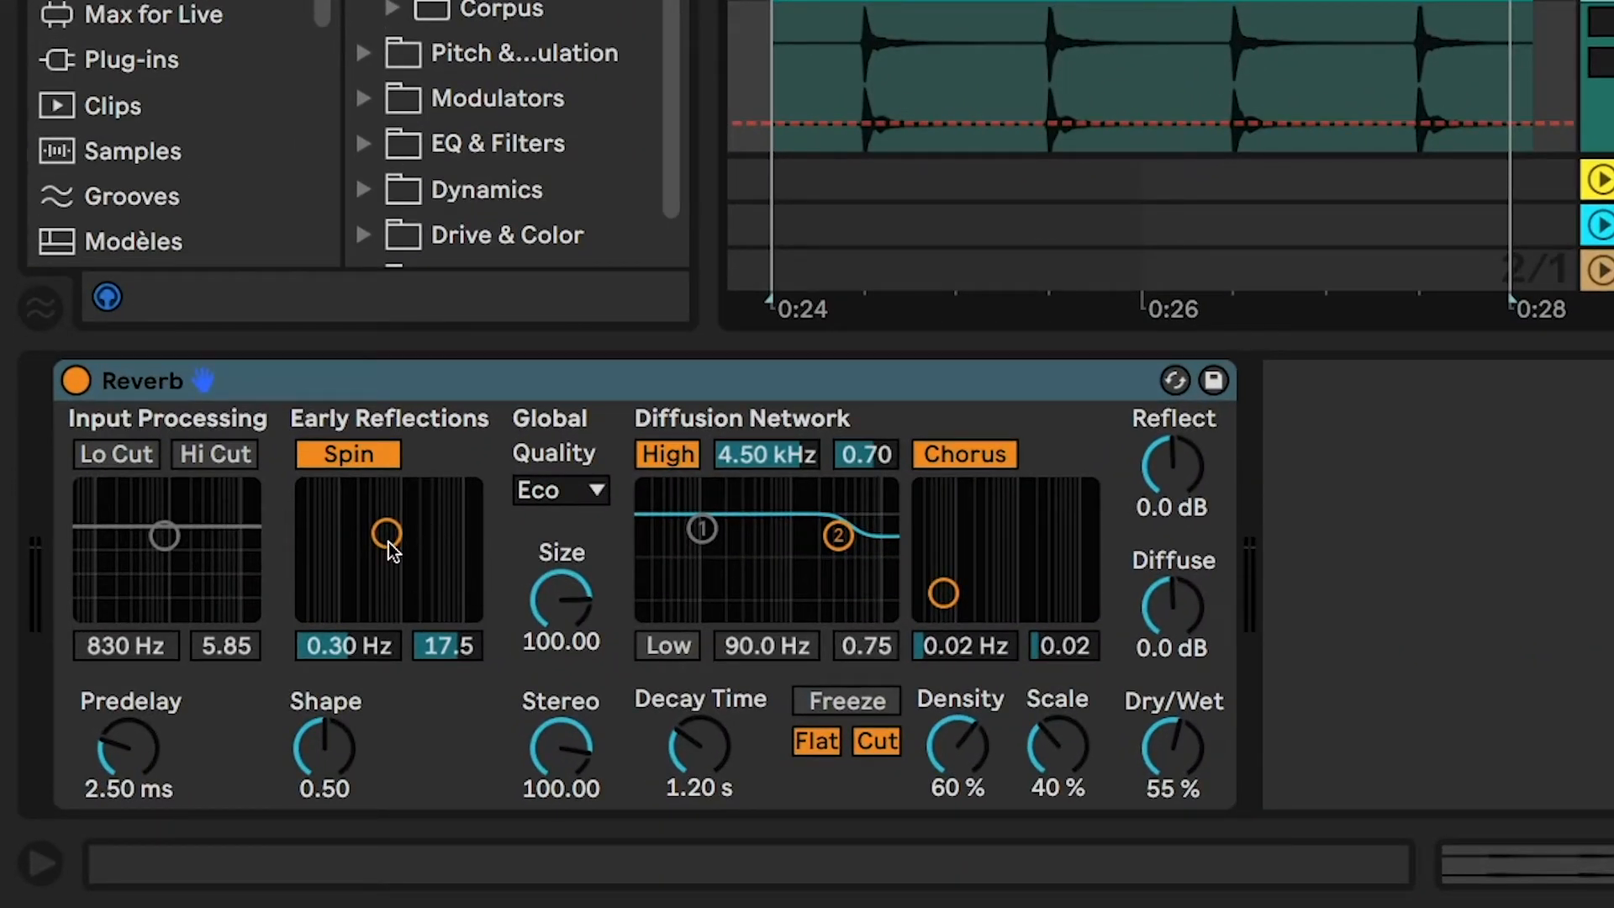
pyautogui.click(387, 541)
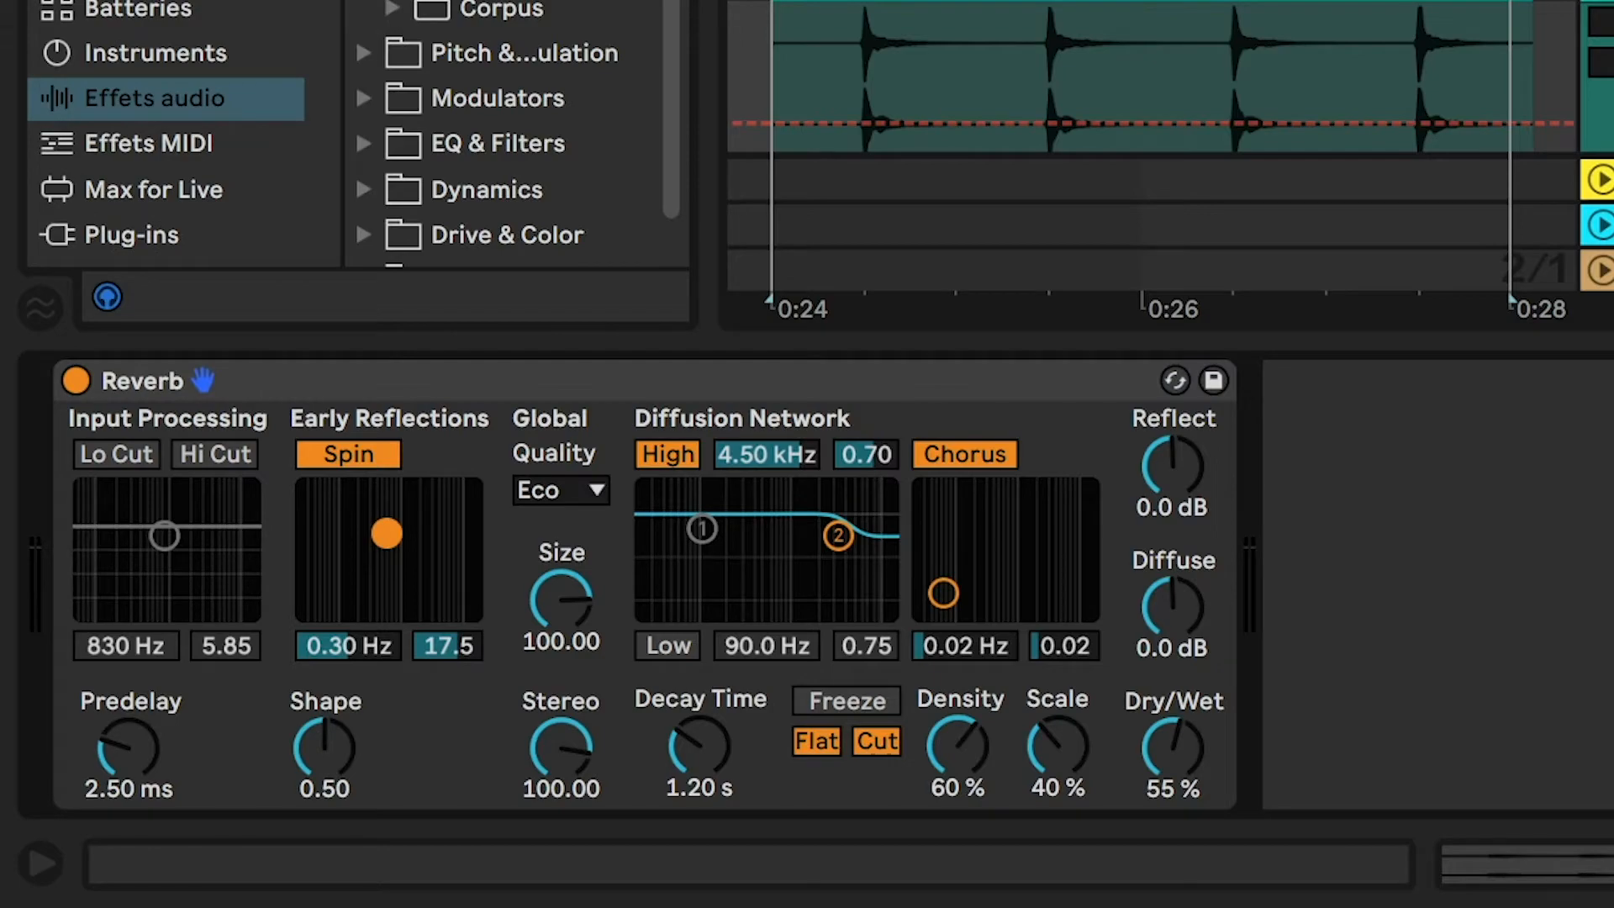
pyautogui.moveTo(386, 534)
pyautogui.mouseDown()
pyautogui.moveTo(367, 537)
pyautogui.moveTo(398, 542)
pyautogui.moveTo(378, 516)
pyautogui.moveTo(387, 533)
pyautogui.mouseUp()
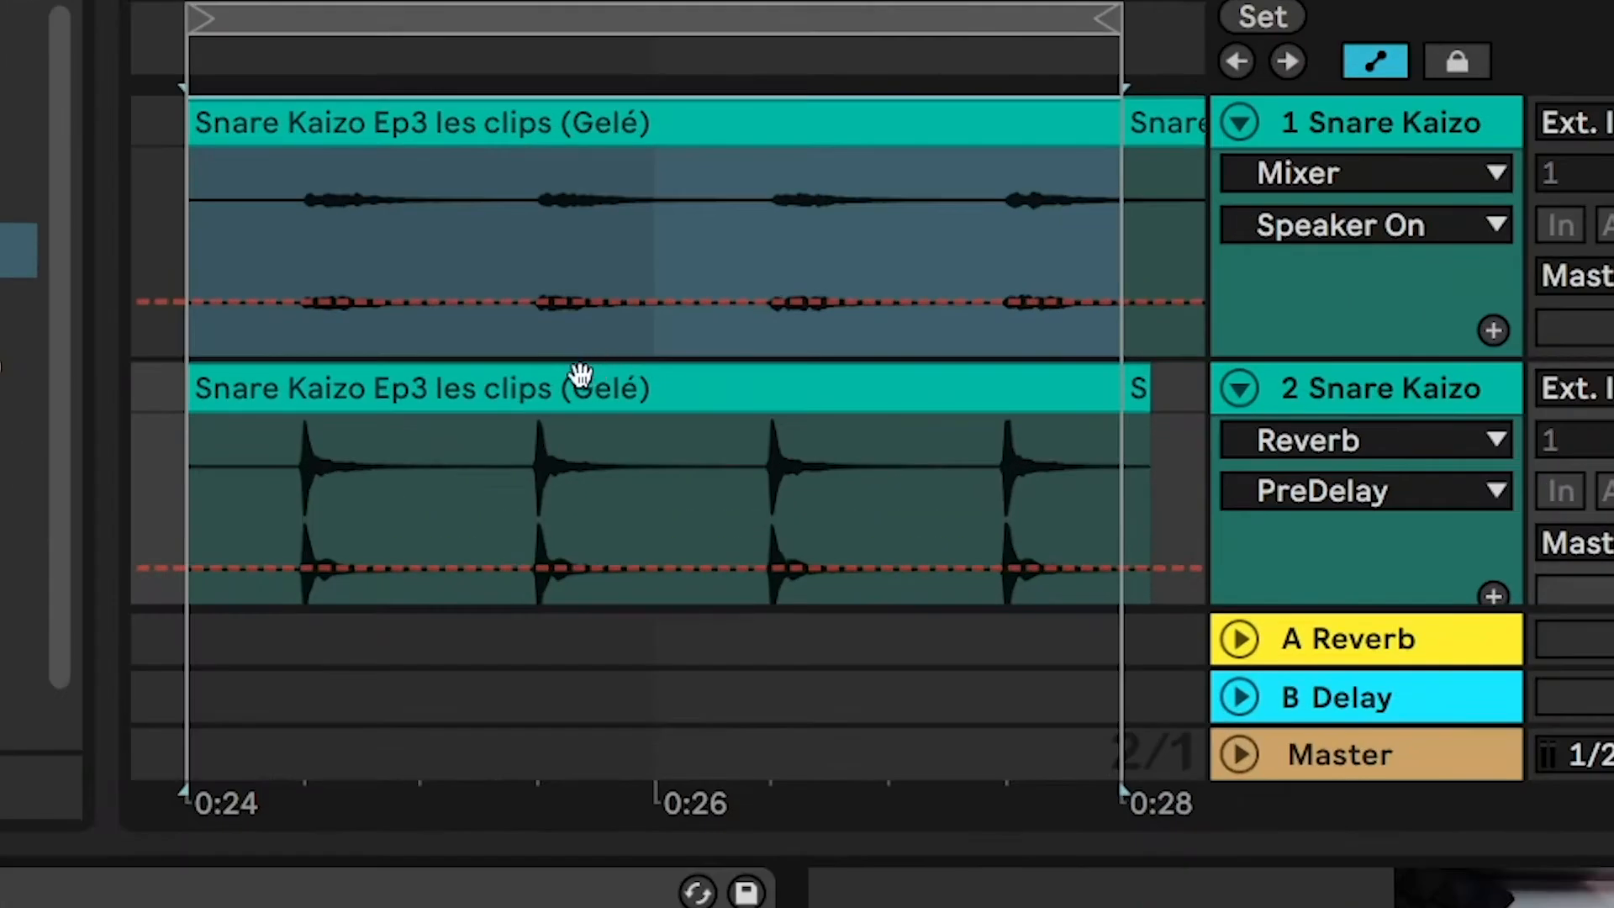
# Examine the first snare hit's waveform in the track 2 clip down to sample level
pyautogui.click(543, 385)
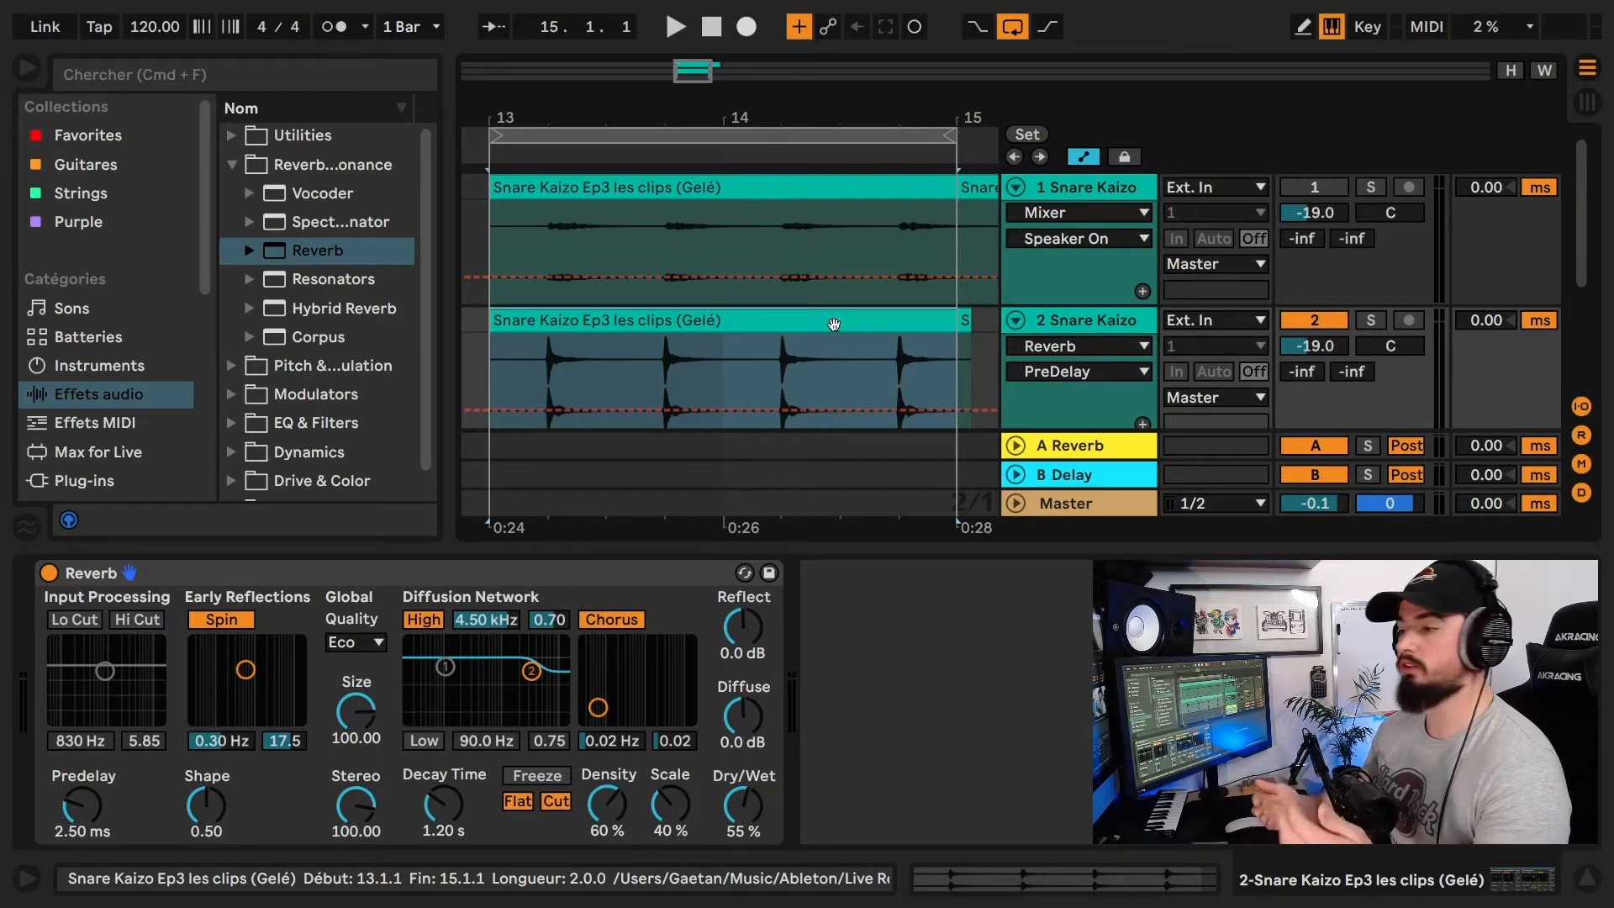
pyautogui.doubleClick(709, 187)
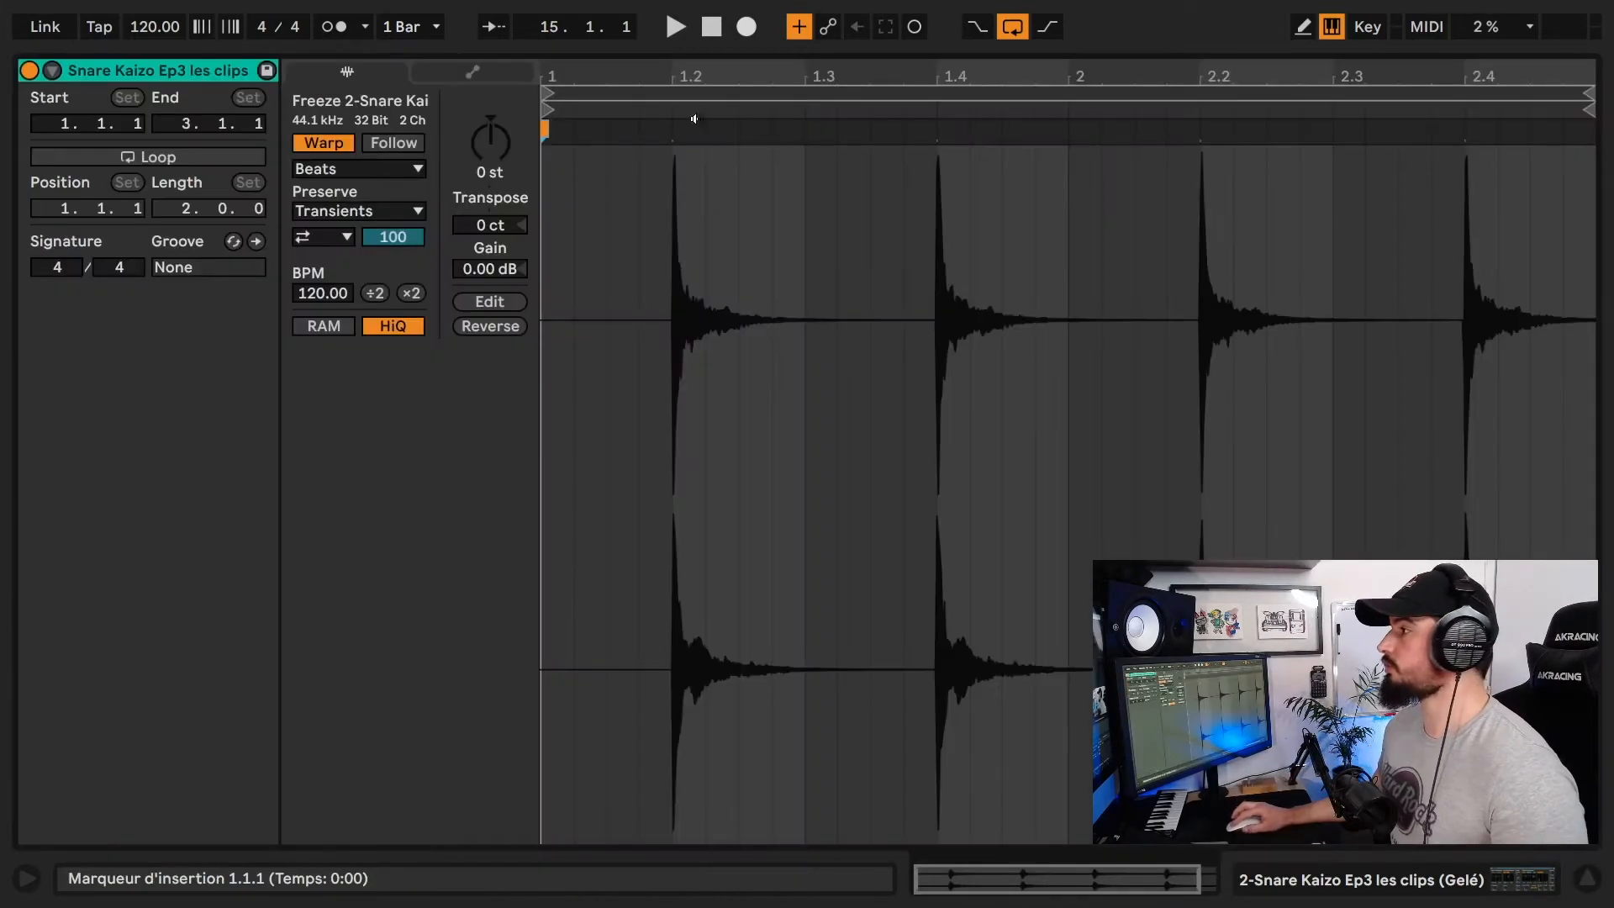
pyautogui.moveTo(677, 79); pyautogui.dragTo(1441, 412)
pyautogui.moveTo(625, 77); pyautogui.dragTo(654, 314)
pyautogui.moveTo(686, 73); pyautogui.dragTo(687, 75)
pyautogui.click(753, 294)
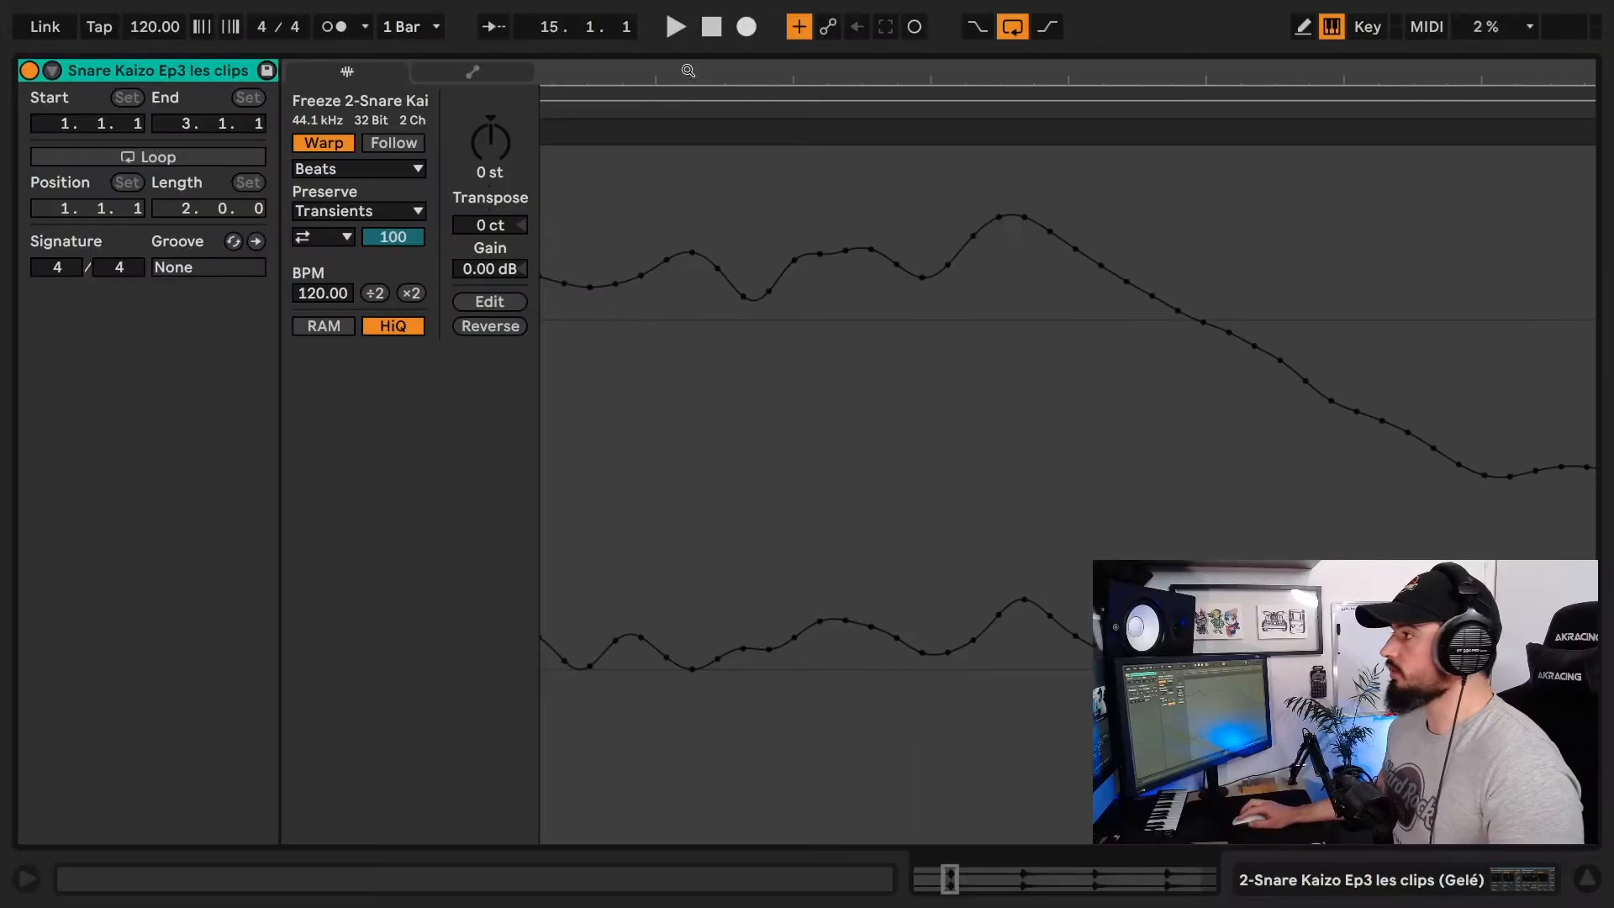
pyautogui.moveTo(687, 71); pyautogui.dragTo(688, 218)
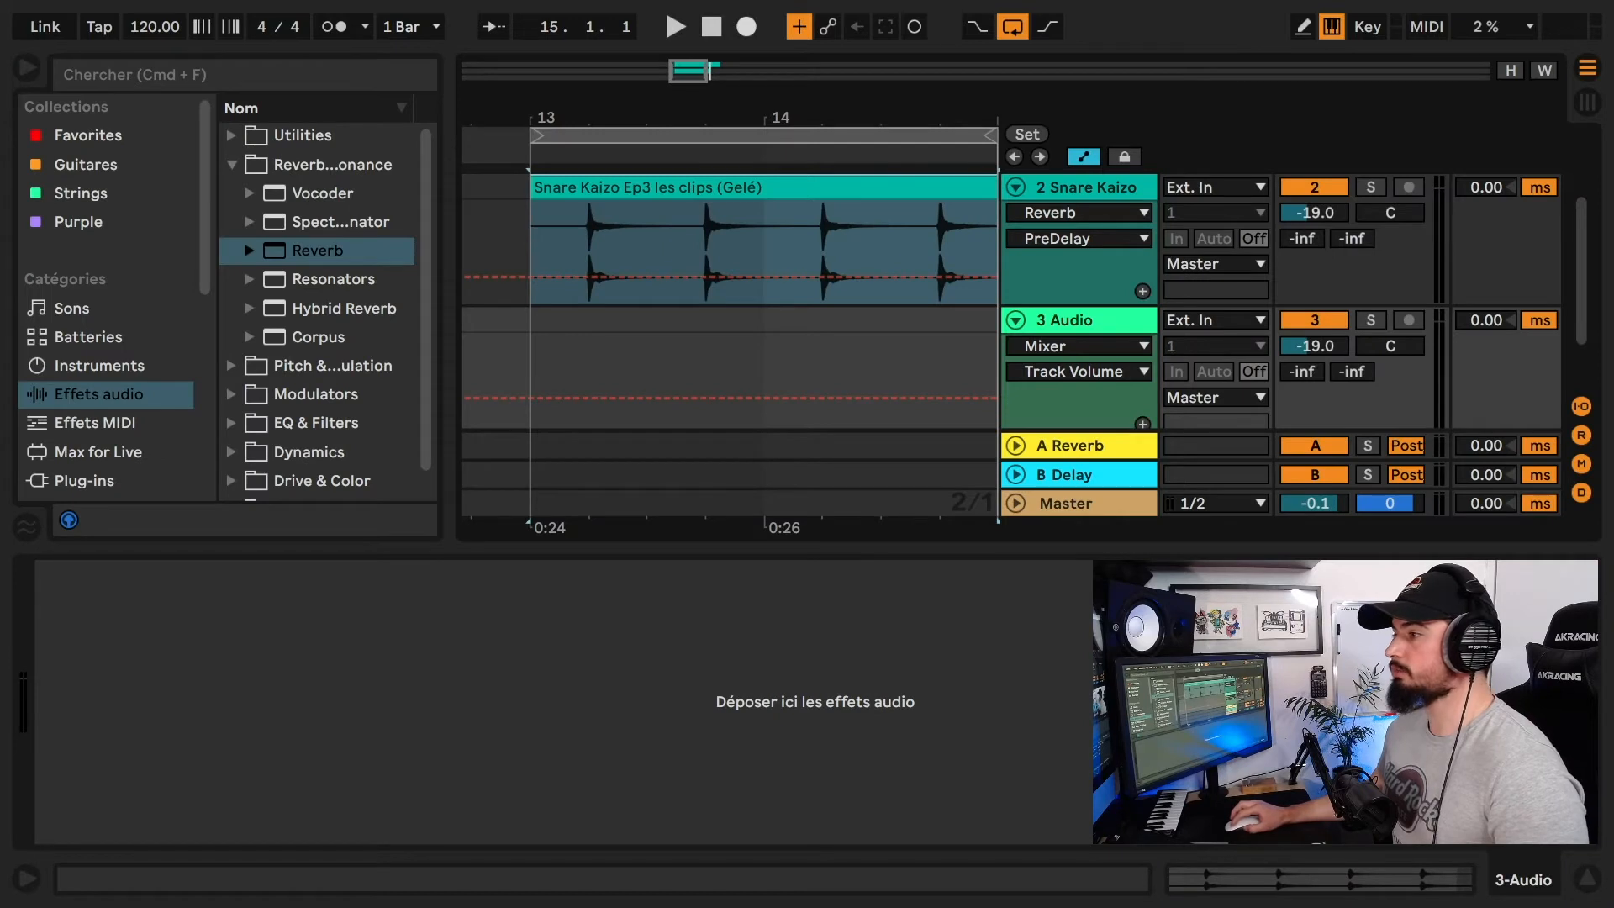
# Place the Kick Kaizo Ep3 les clips audio on track 3 at bar 13 and examine its waveform up close
pyautogui.moveTo(0, 362); pyautogui.dragTo(535, 370)
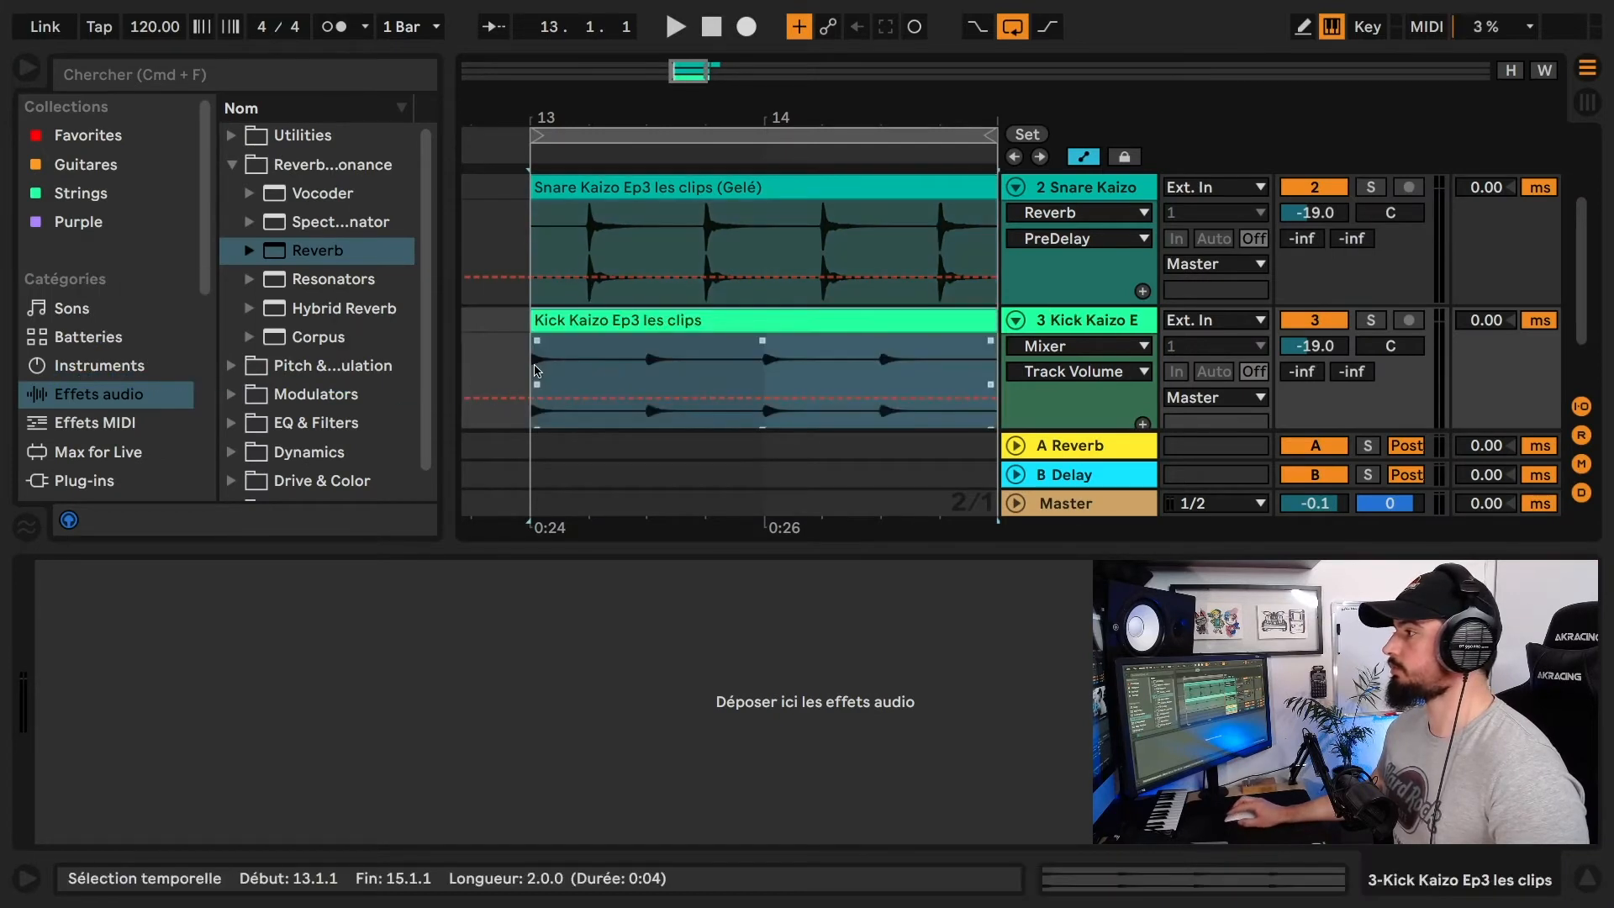
pyautogui.doubleClick(535, 370)
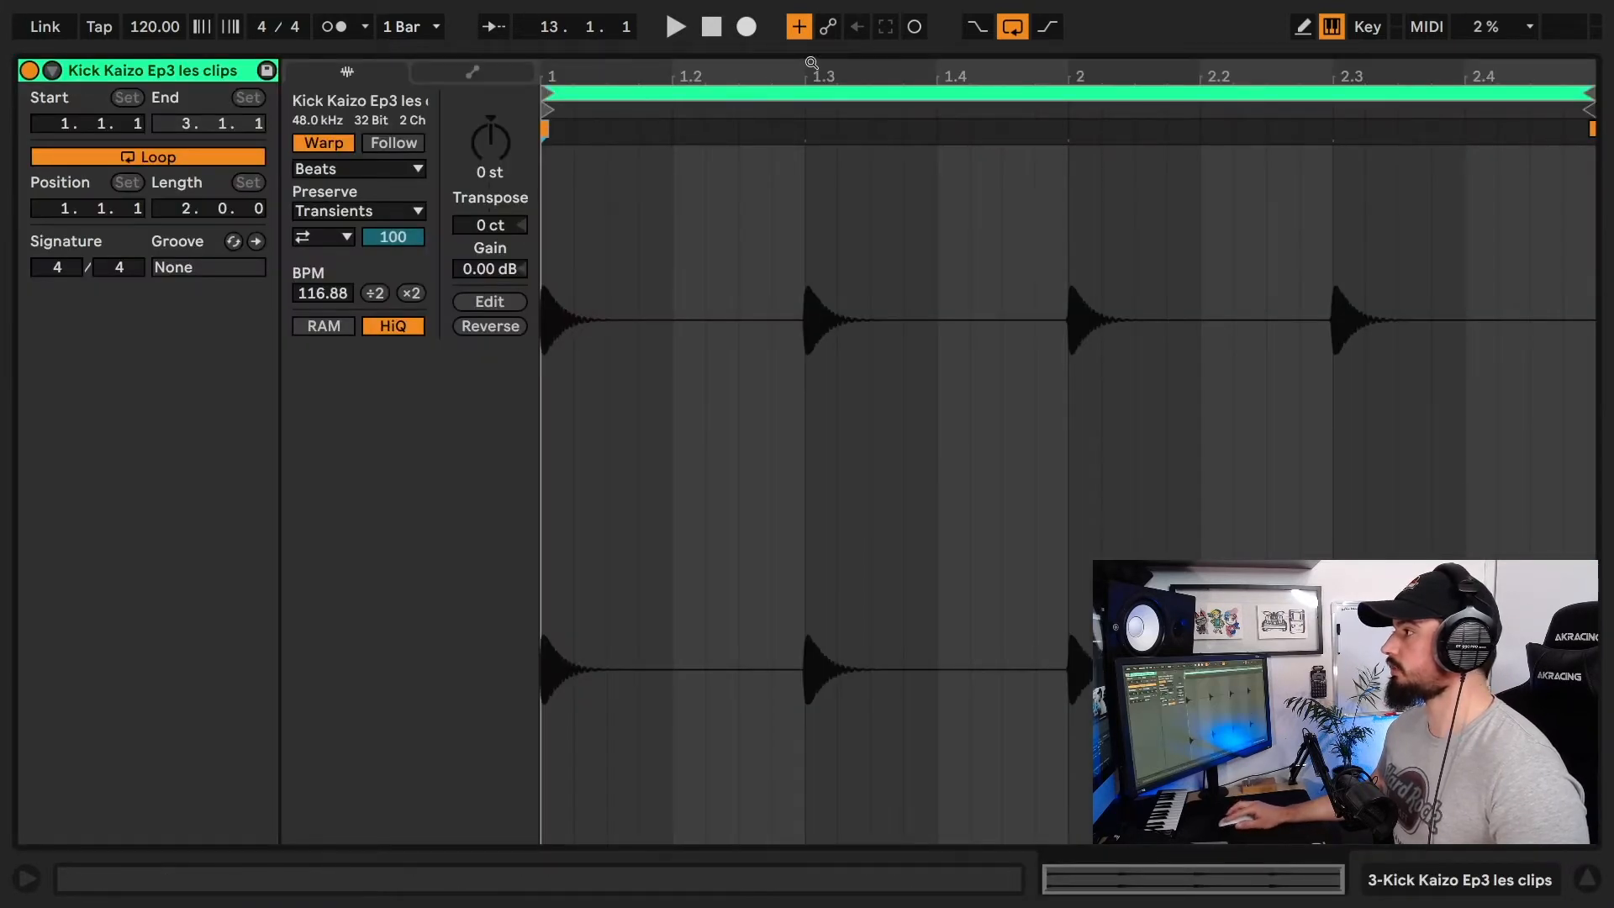
pyautogui.moveTo(812, 62); pyautogui.dragTo(717, 234)
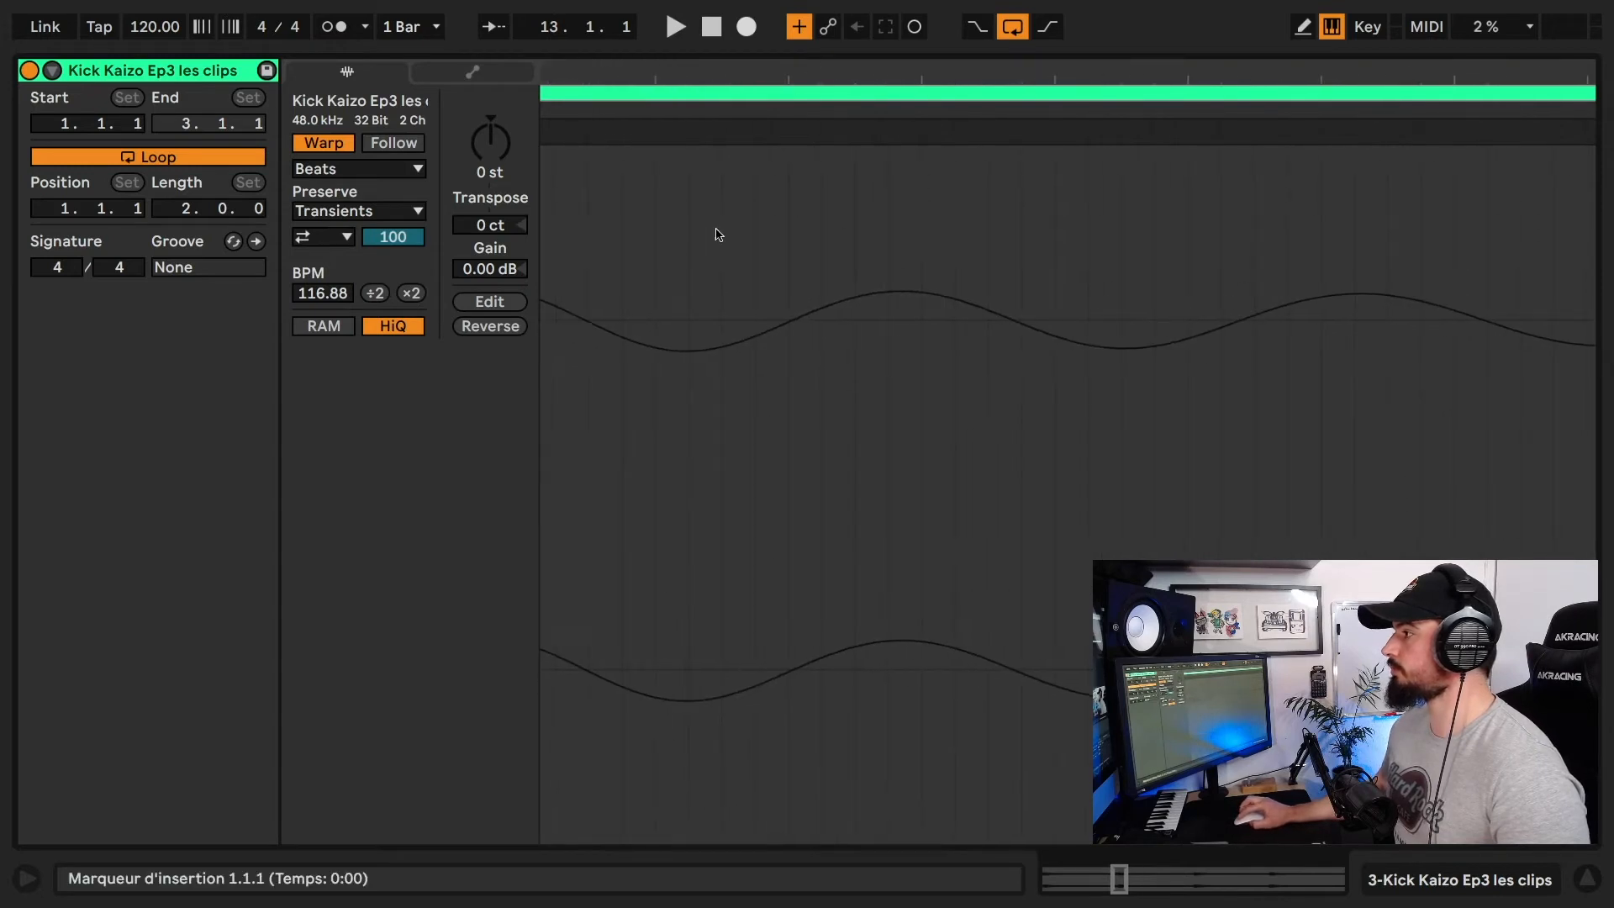
# Examine the kick clip's waveform from its tail back to the start of the hit at 1.3
pyautogui.hscroll(-4, 717, 234)
pyautogui.hscroll(-9, 771, 250)
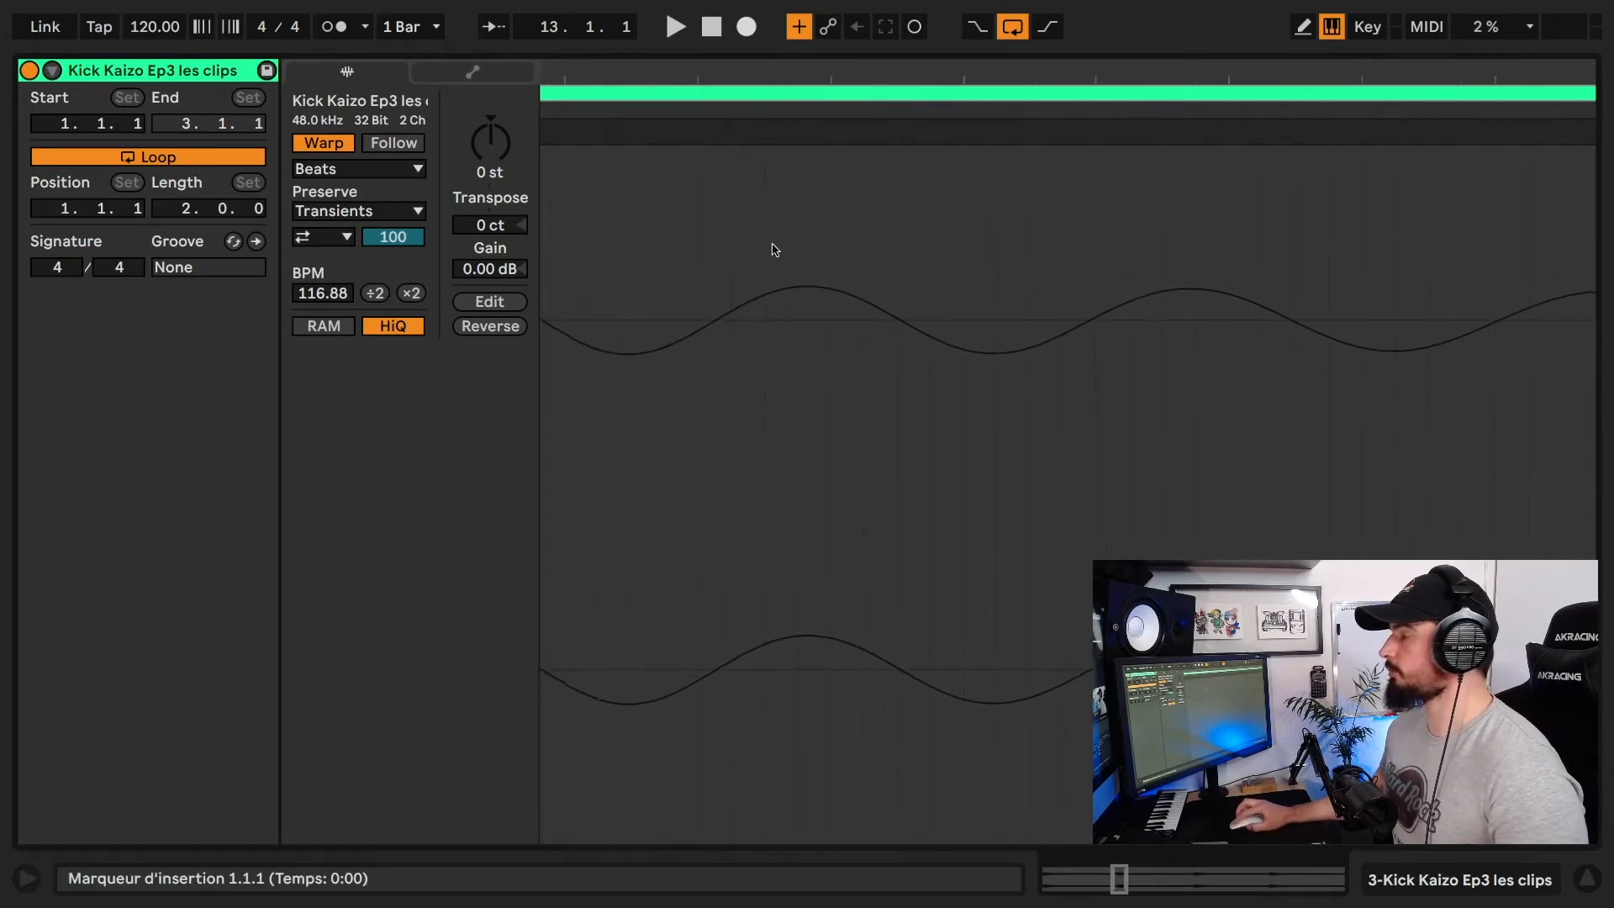
pyautogui.hscroll(-10, 774, 250)
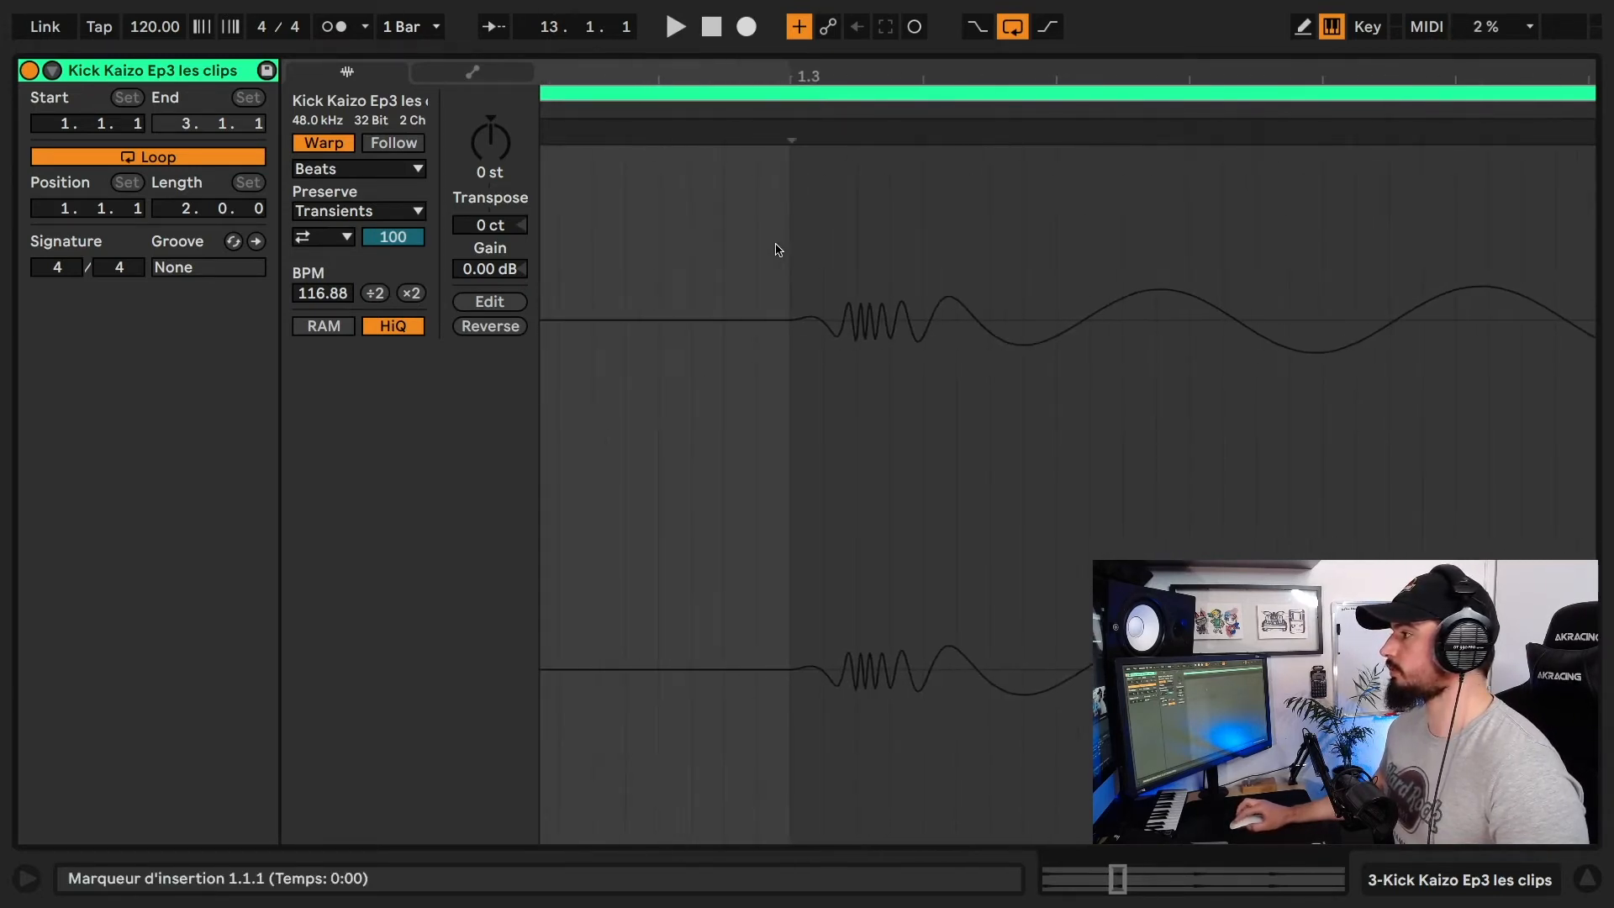
pyautogui.hscroll(1, 778, 250)
pyautogui.moveTo(853, 77)
pyautogui.mouseDown()
pyautogui.moveTo(852, 214)
pyautogui.moveTo(853, 109)
pyautogui.mouseUp()
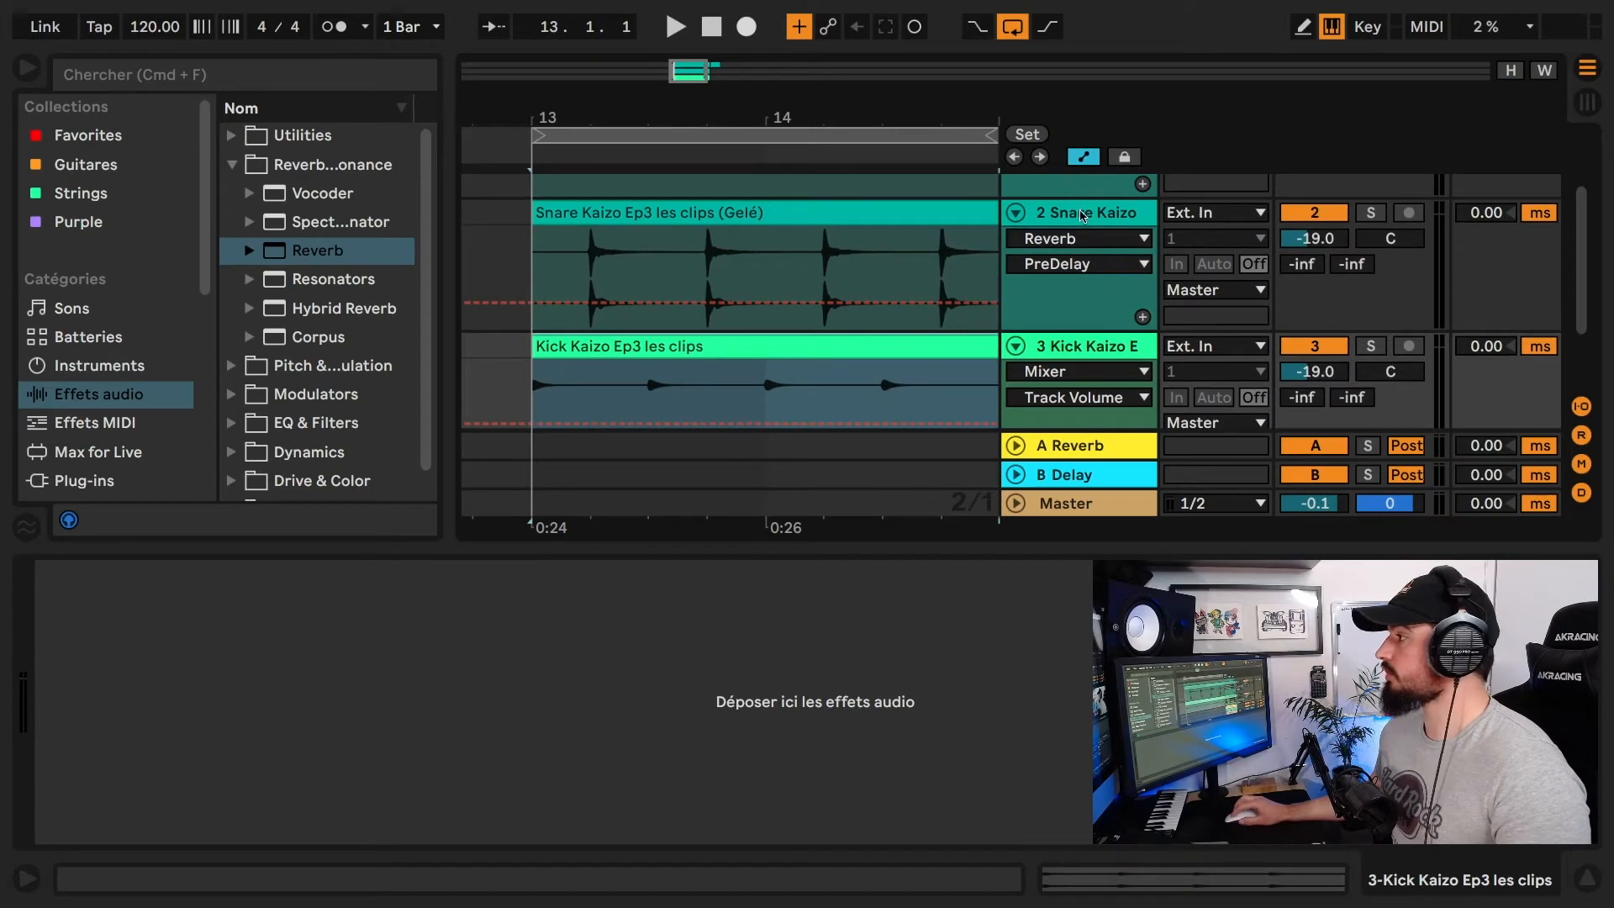
# Show track 2's Reverb, try Stereo at 0.00 and reset it to 100.00
pyautogui.click(1048, 206)
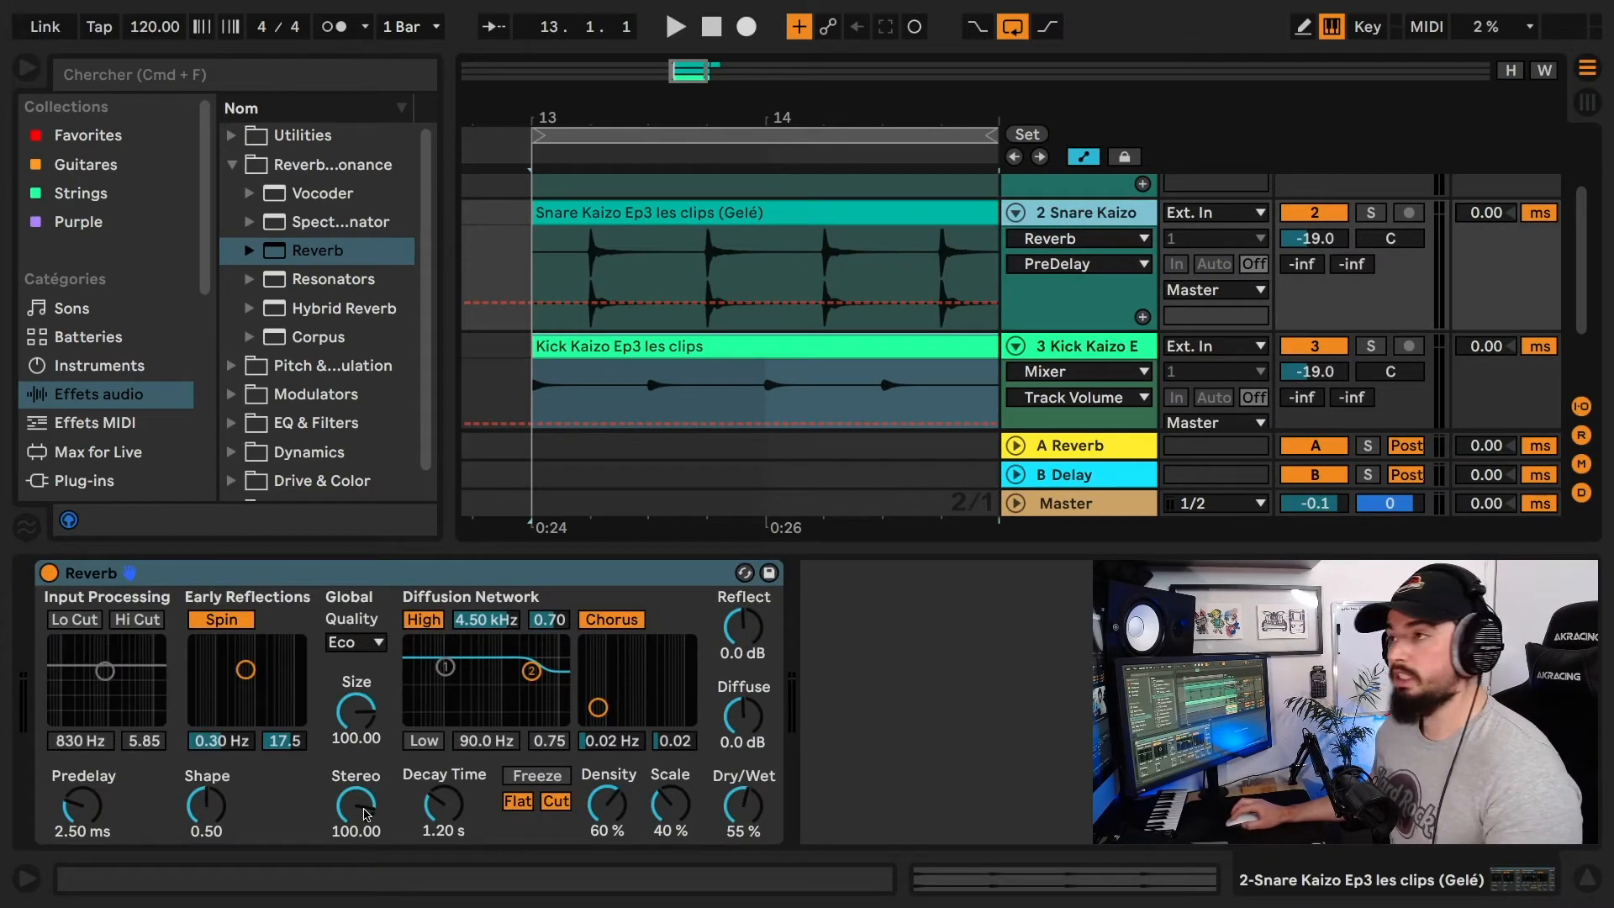
pyautogui.moveTo(364, 814); pyautogui.dragTo(362, 811)
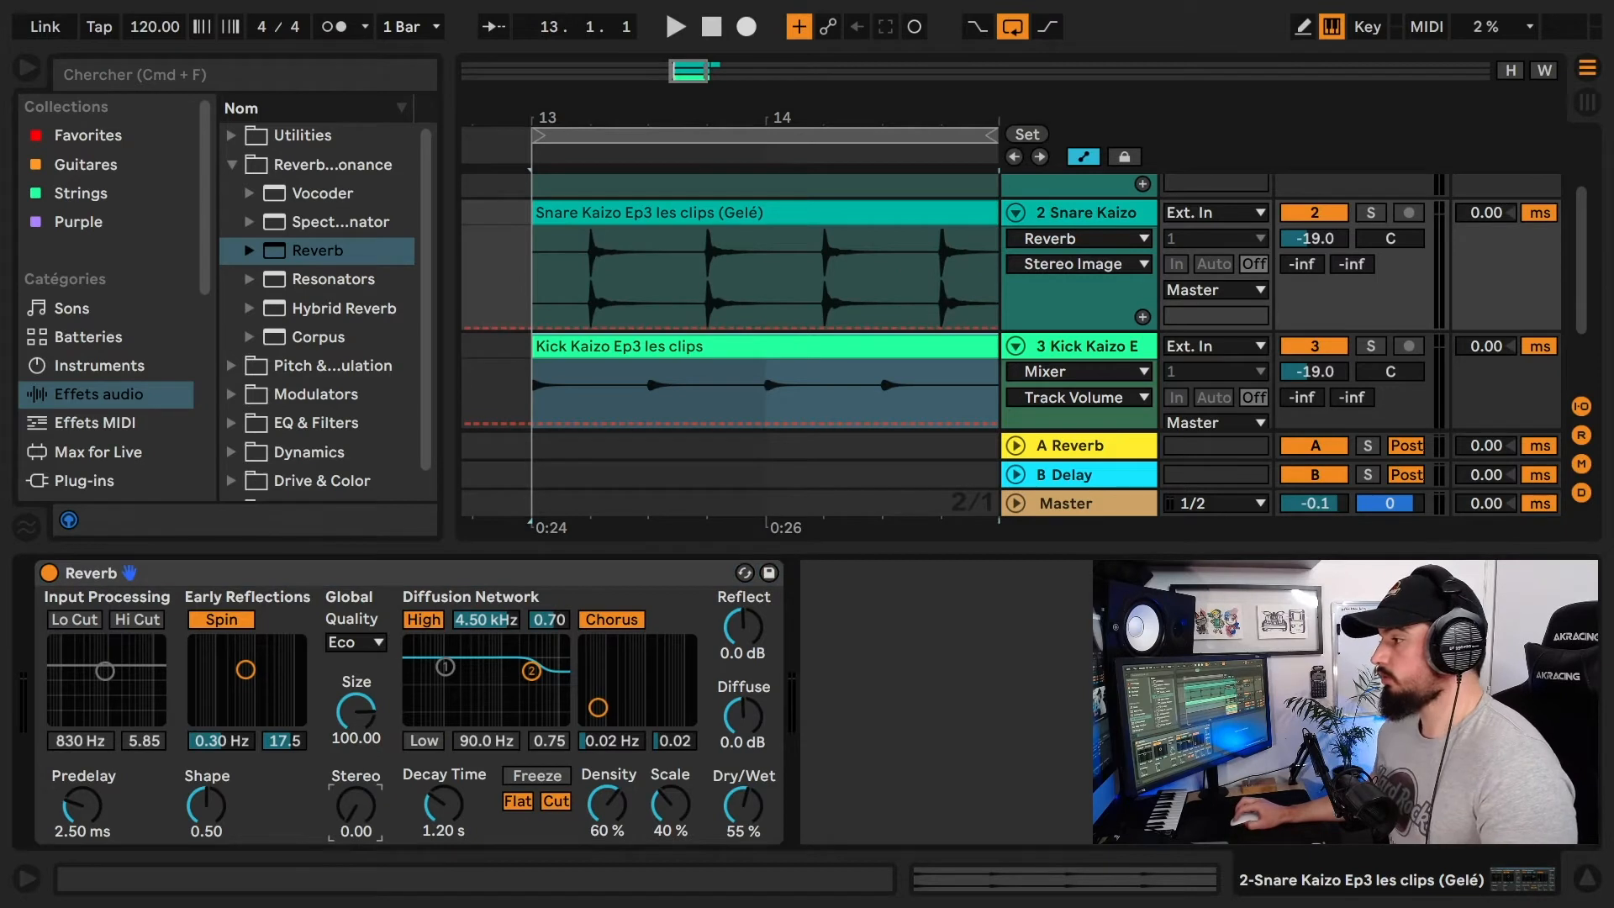
pyautogui.doubleClick(362, 812)
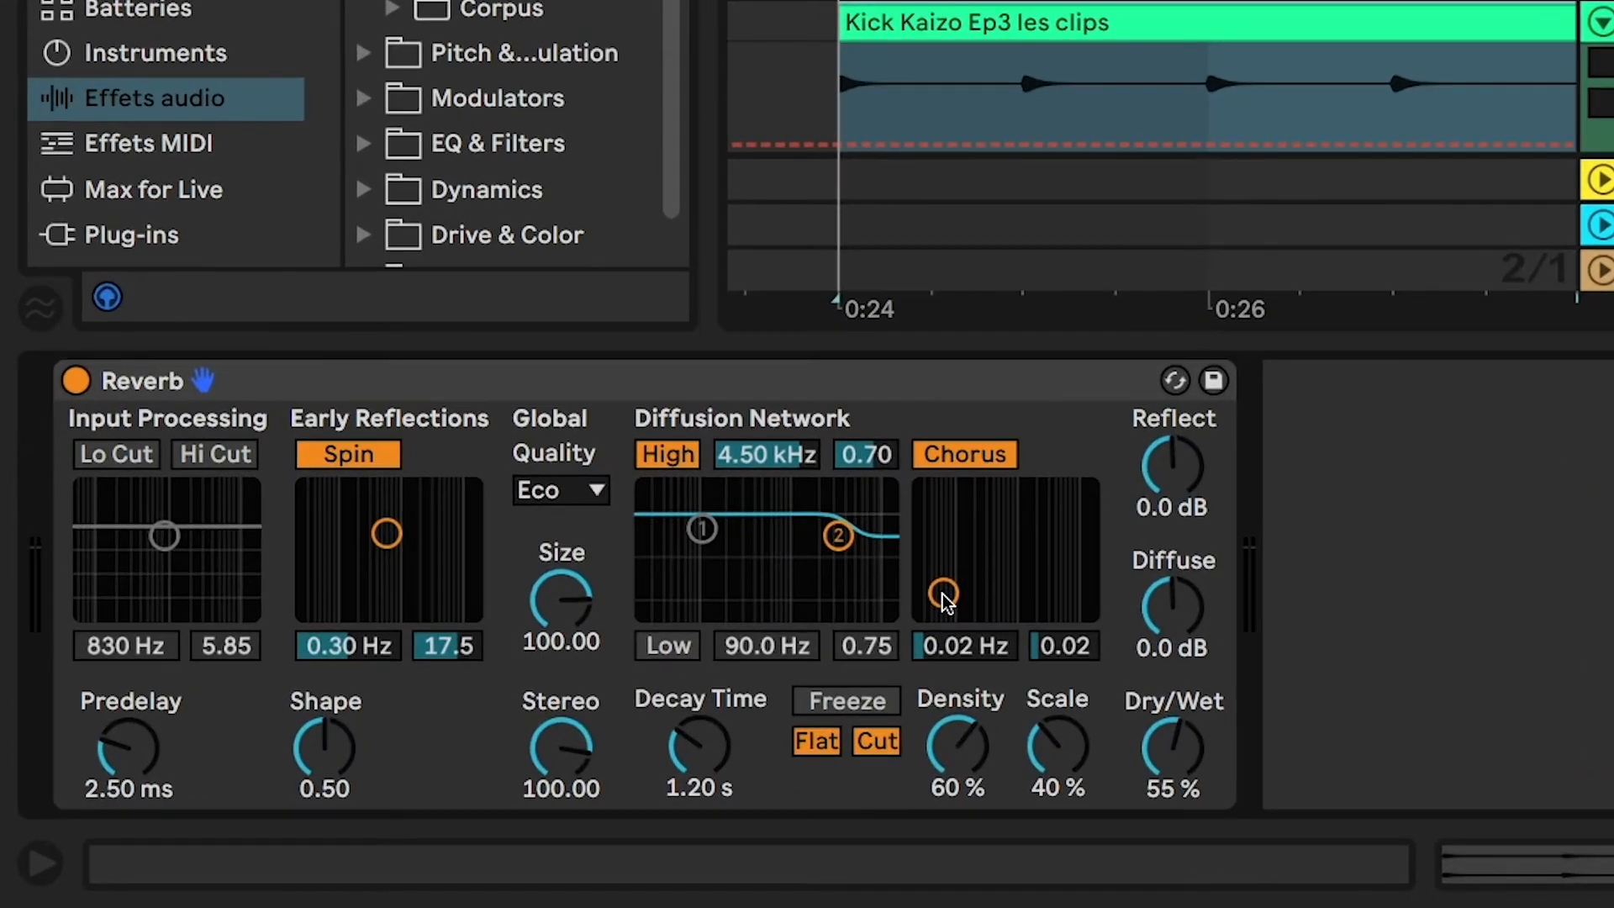
# Set the Reverb's Chorus to 0.10 Hz with amount 0.01, and try Density at 0.1 % before raising it to 96 %
pyautogui.moveTo(945, 597); pyautogui.dragTo(982, 603)
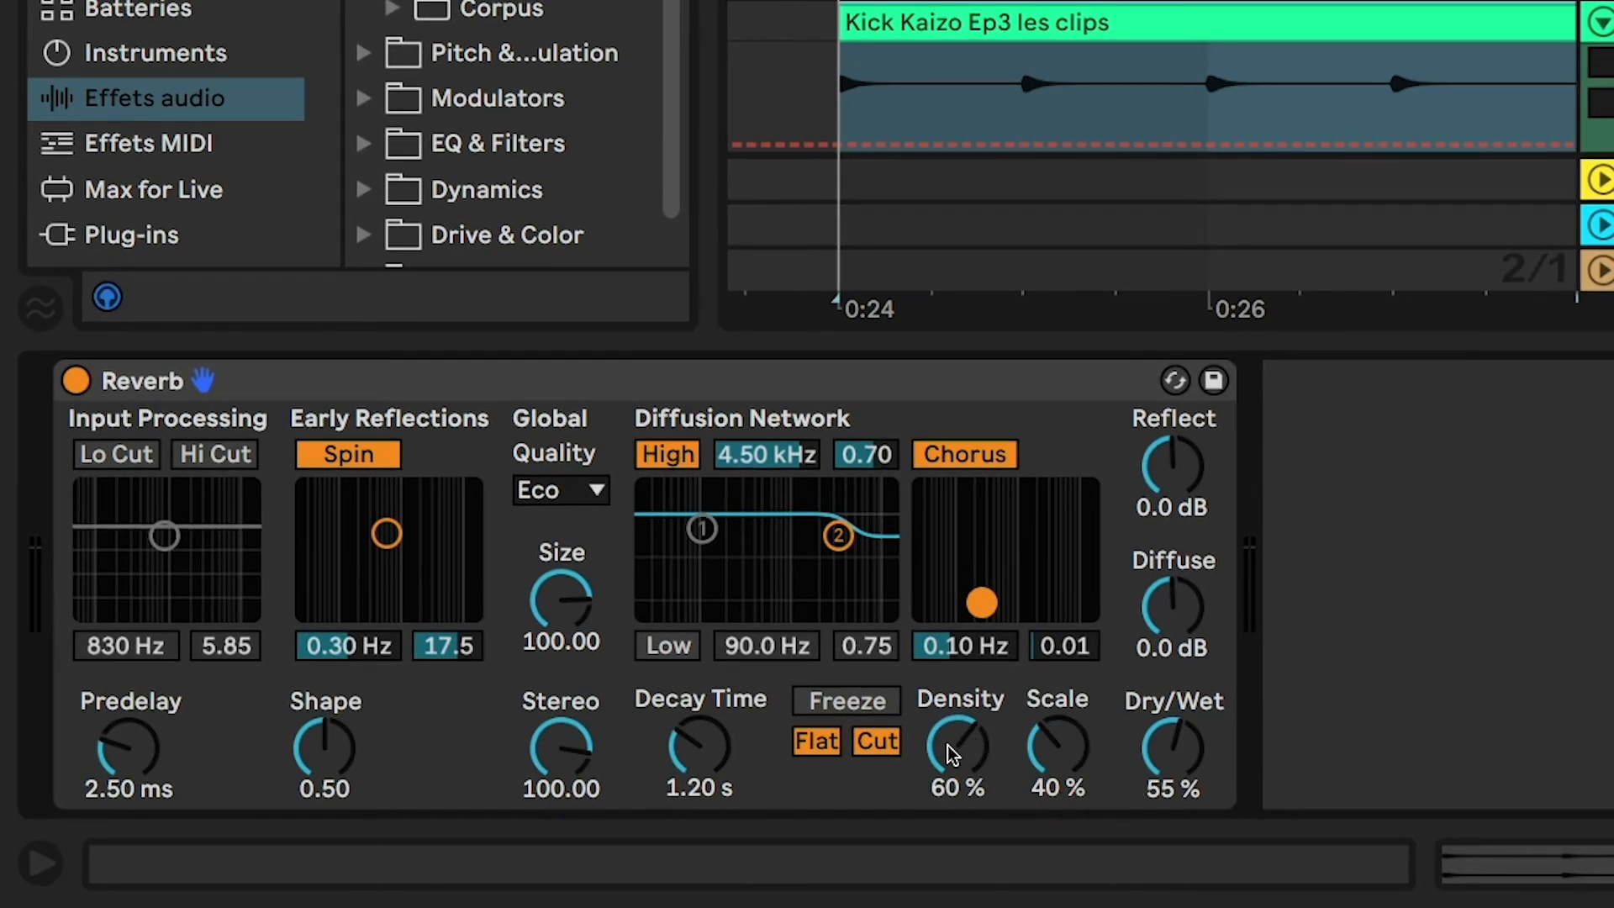
pyautogui.moveTo(953, 754); pyautogui.dragTo(953, 841)
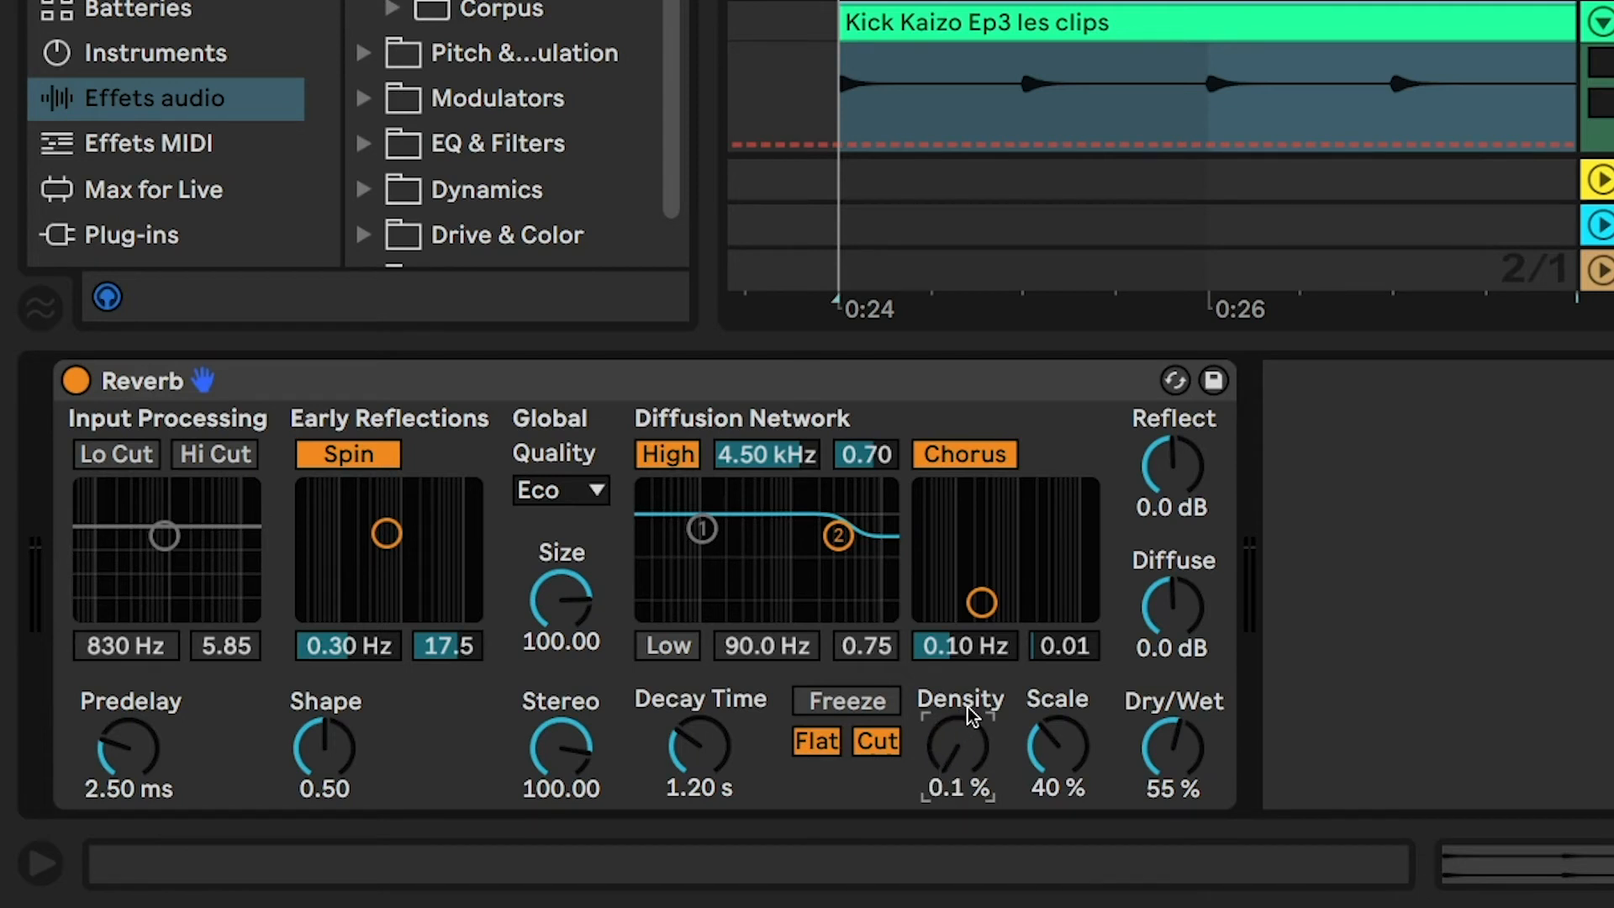
pyautogui.moveTo(951, 757); pyautogui.dragTo(951, 672)
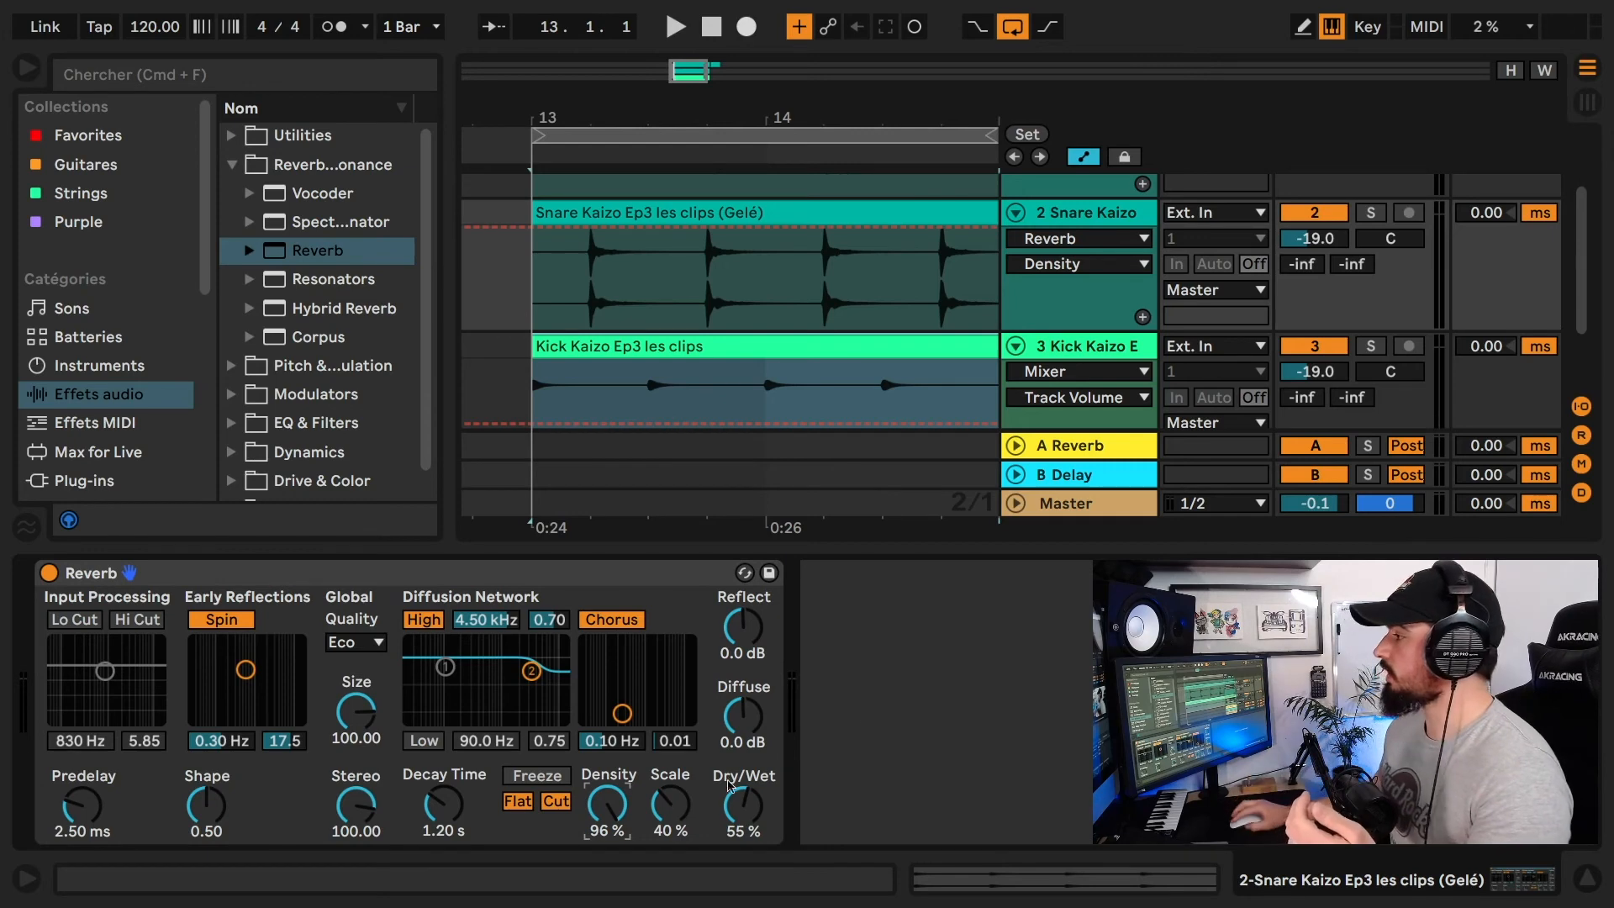
# Switch to the Session view to look at the mixer's sends and return tracks
pyautogui.click(1588, 102)
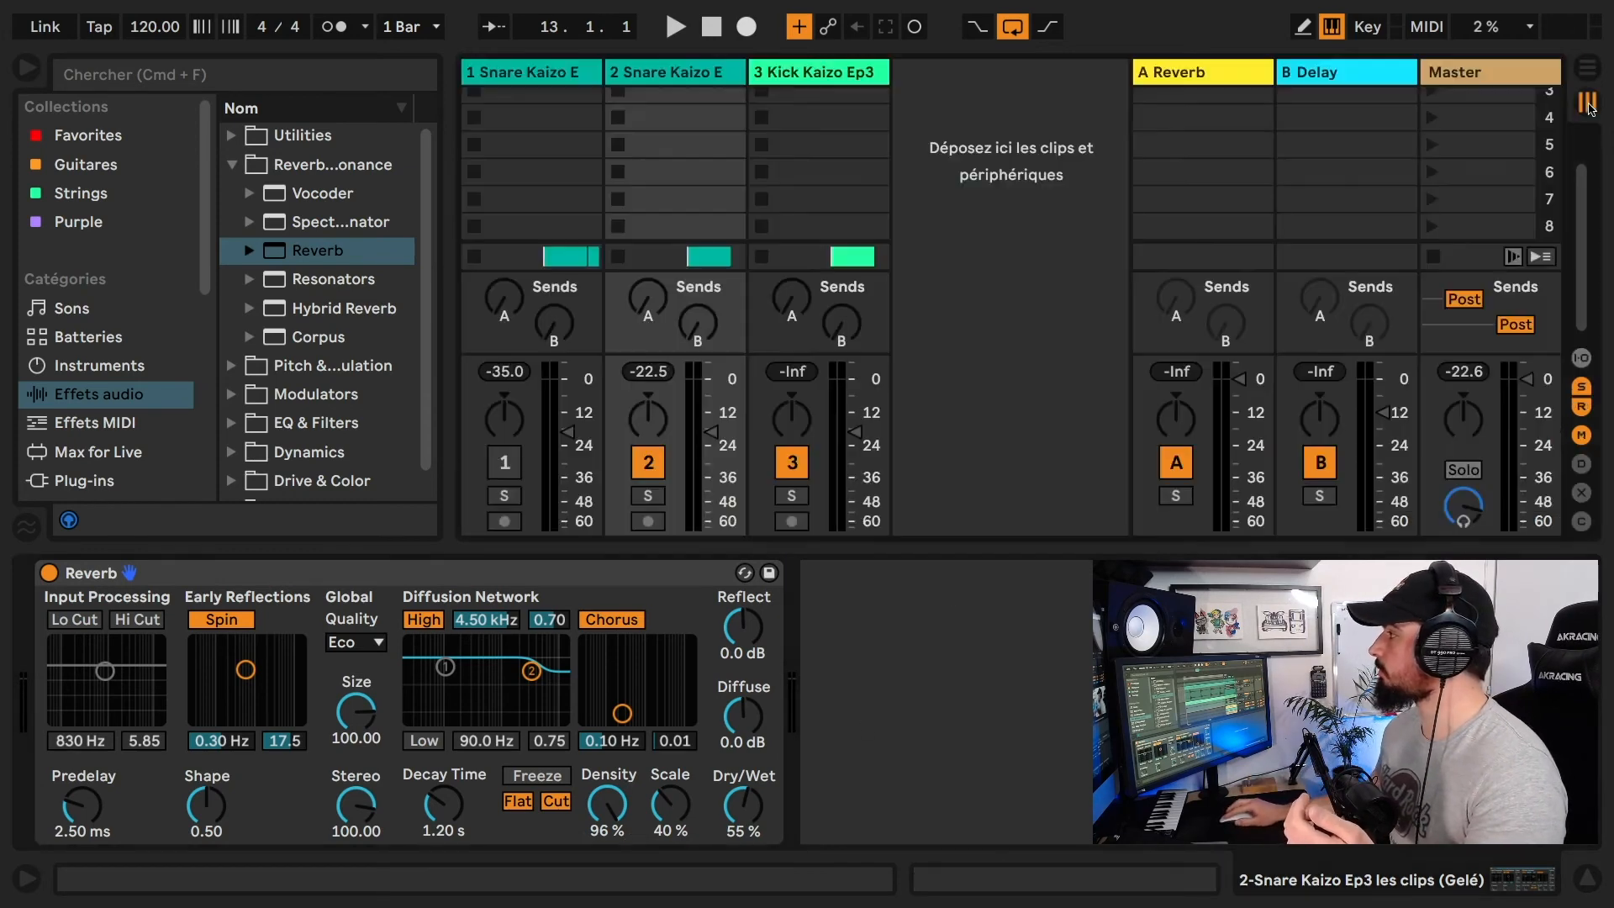